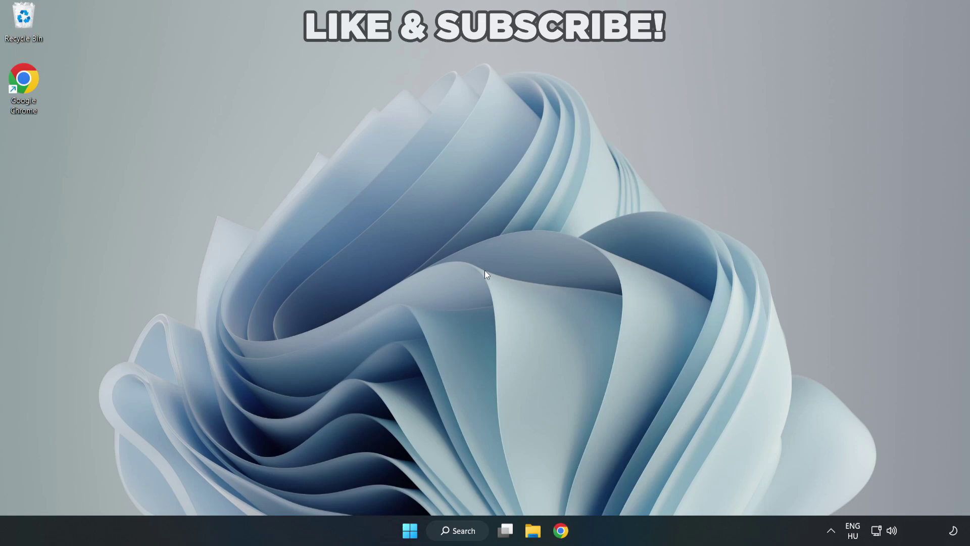
Search Windows for 'device manager' and launch Device Manager.
left_click(462, 532)
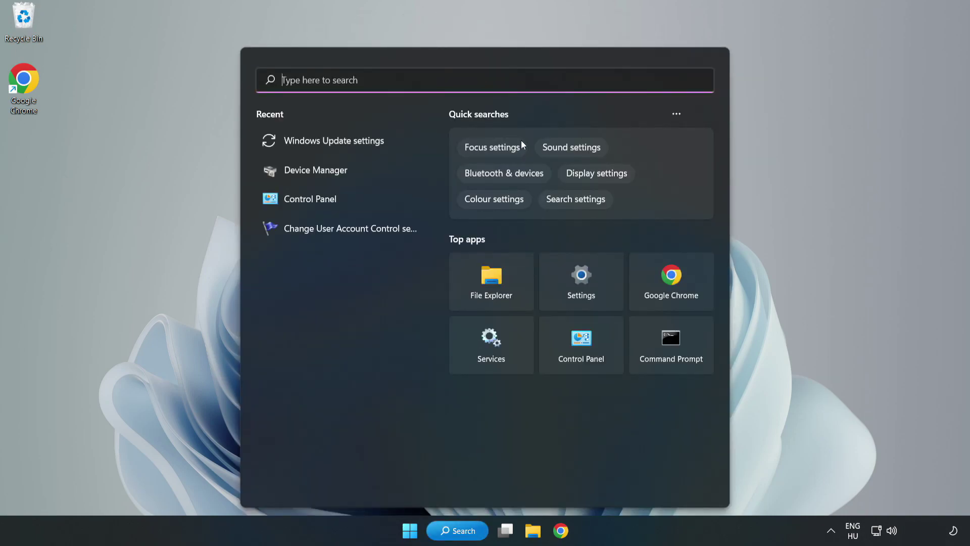
type("device m")
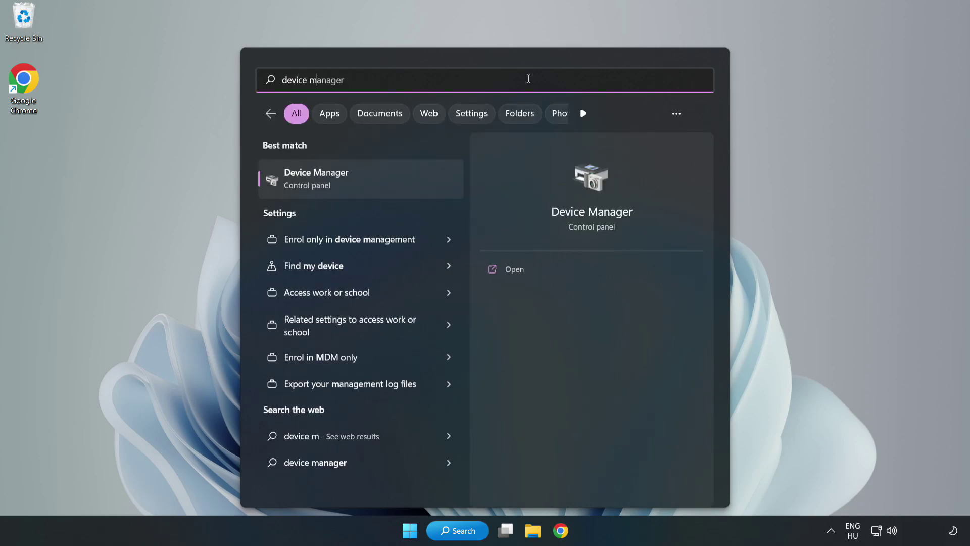
type("anager")
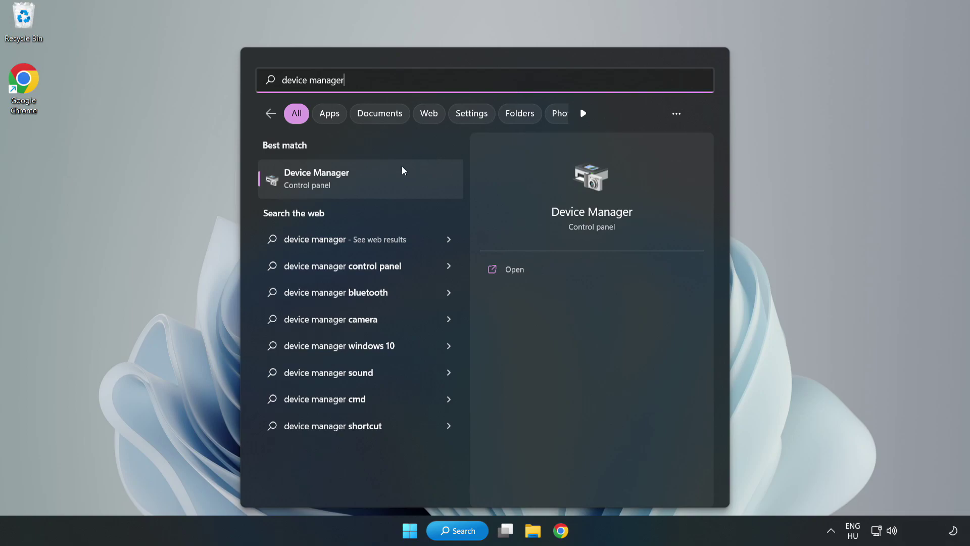
left_click(360, 187)
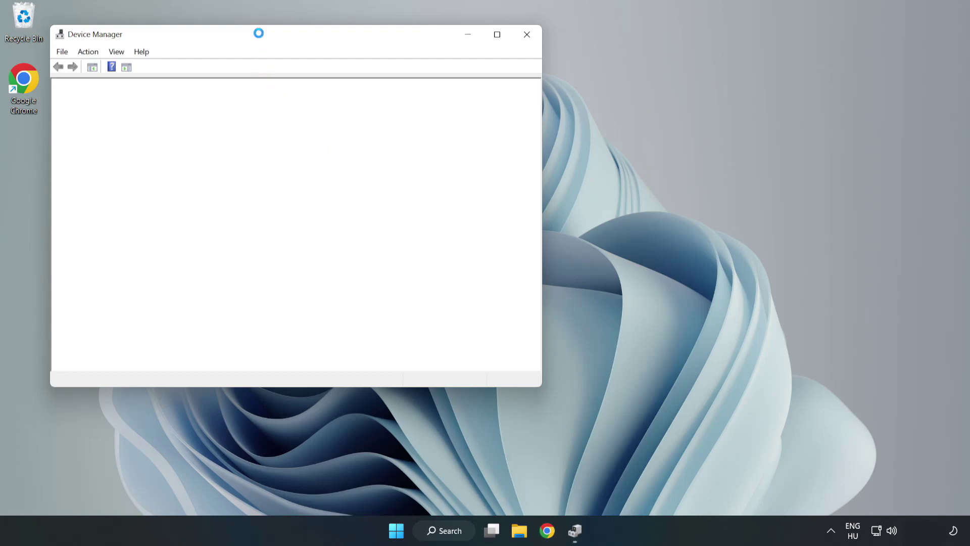
Expand Display adapters and bring up the context menu for the VMware SVGA 3D adapter.
left_click_drag(261, 37, 434, 87)
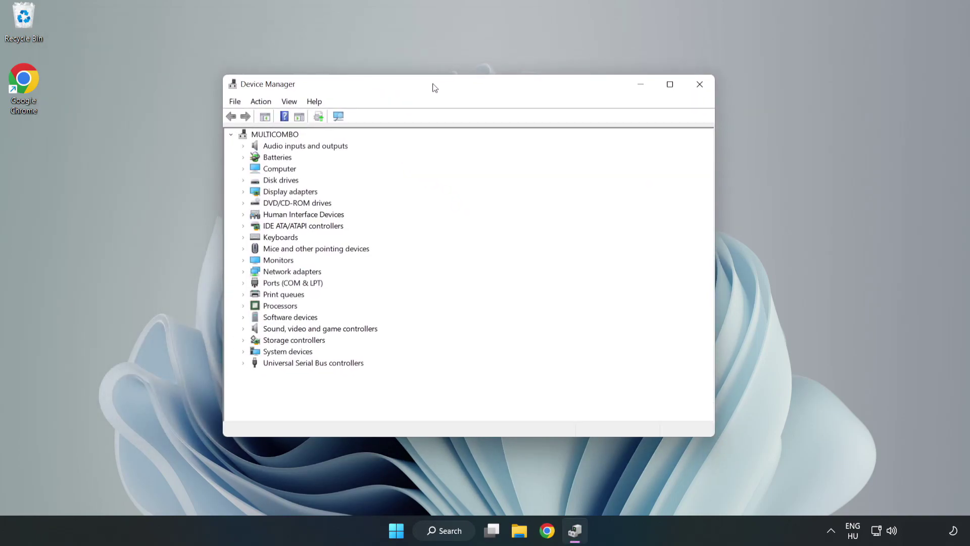
left_click(259, 194)
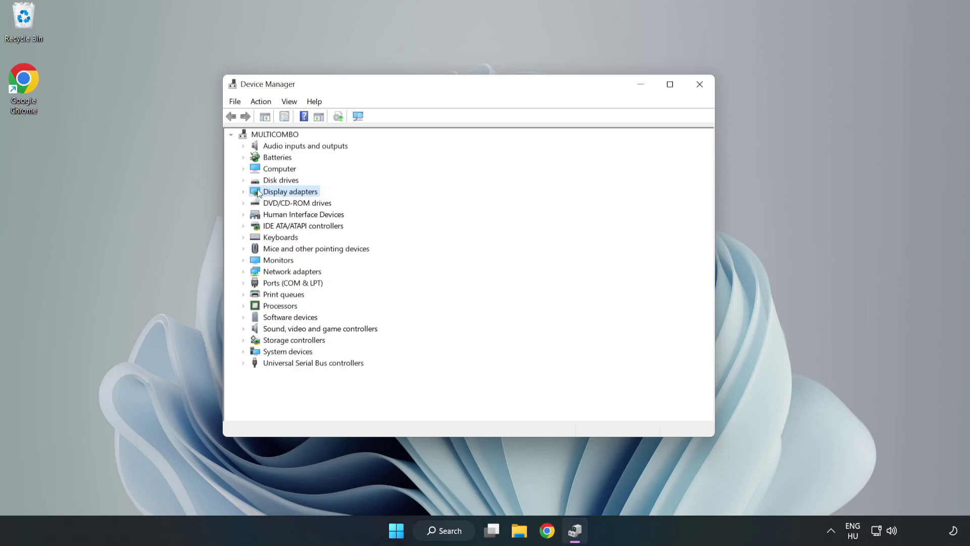
left_click(244, 193)
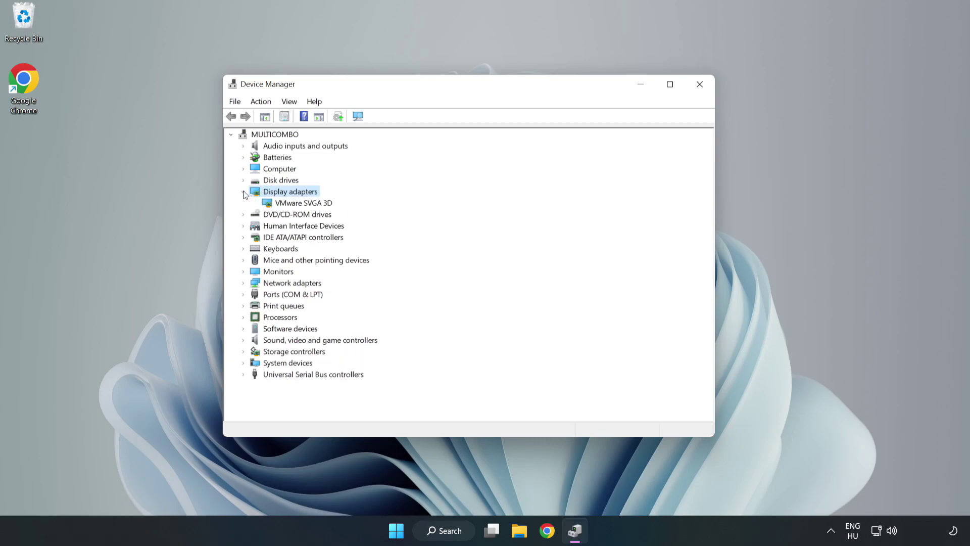
left_click(270, 203)
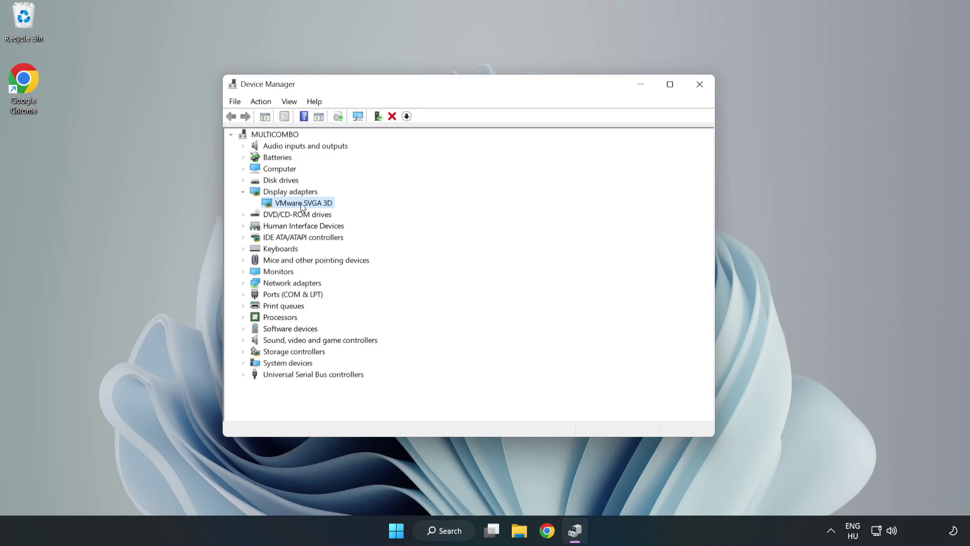
right_click(302, 204)
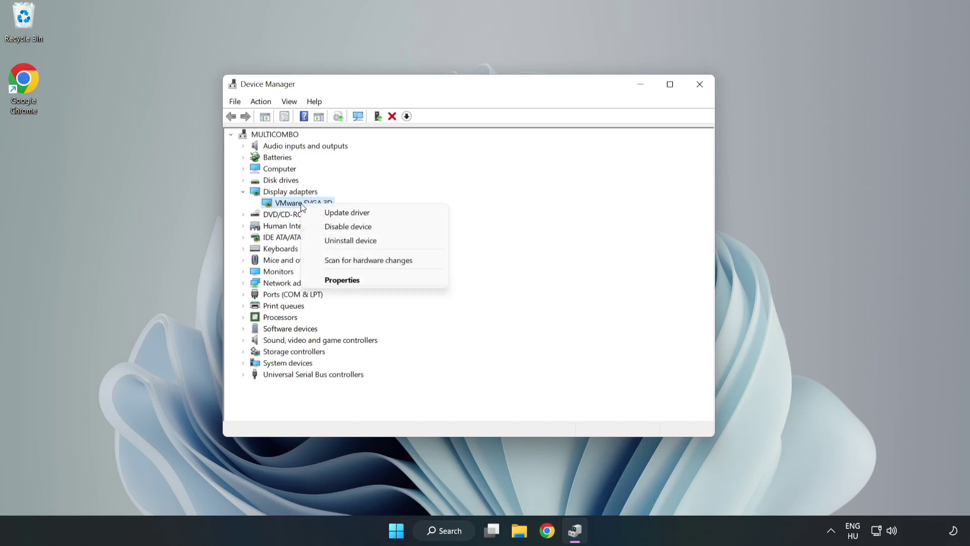
Run an automatic driver search for VMware SVGA 3D, confirming the best driver is installed.
left_click(378, 217)
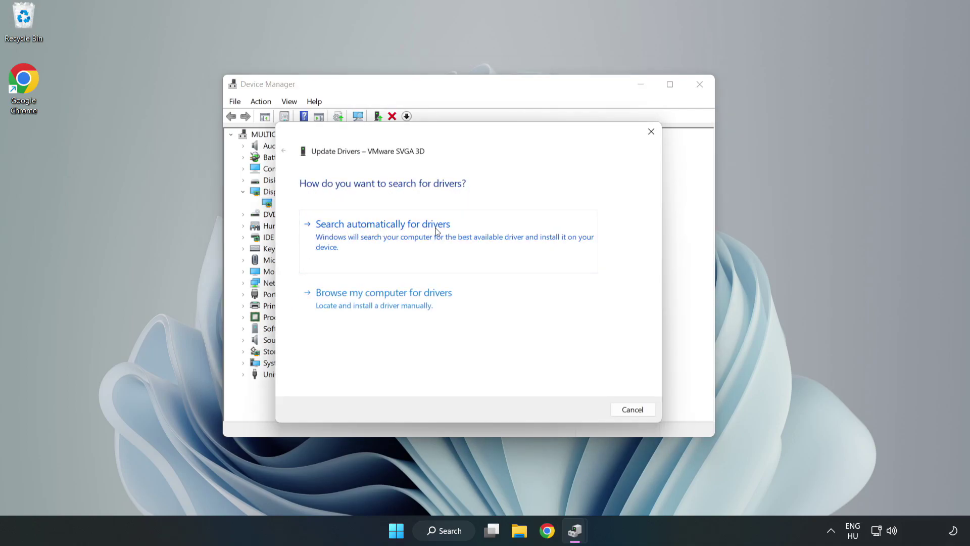
left_click(386, 236)
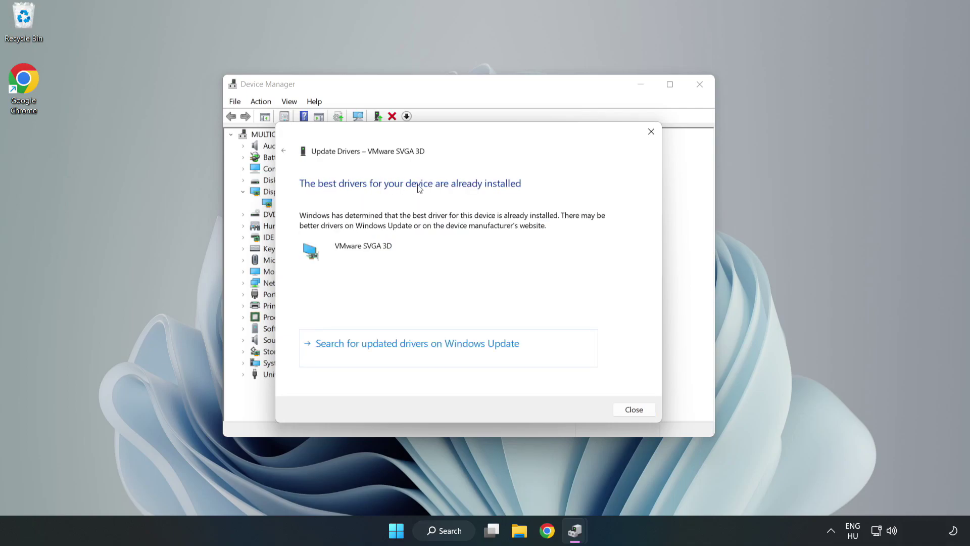
left_click(634, 410)
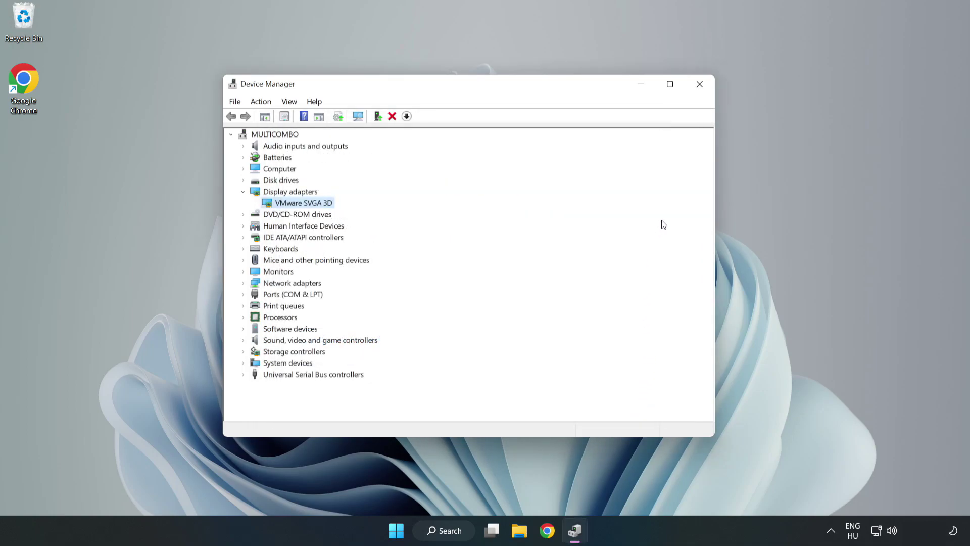
Close Device Manager and open Windows Update settings via a search for 'updates'.
left_click(701, 89)
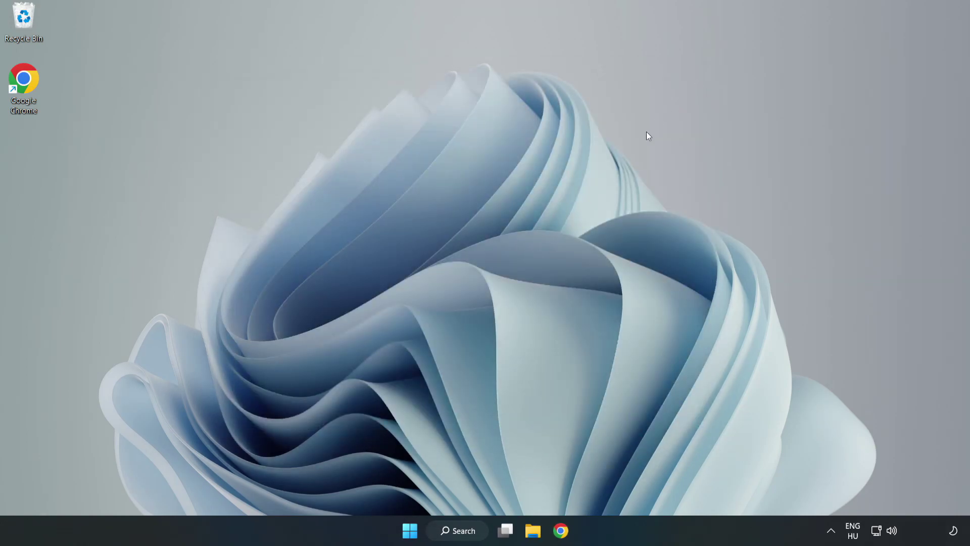
left_click(461, 531)
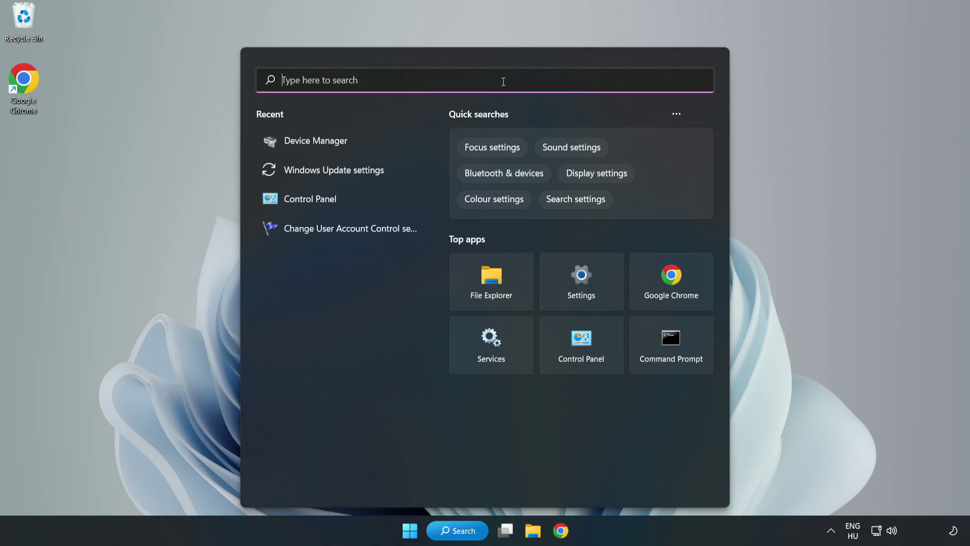
type("updates")
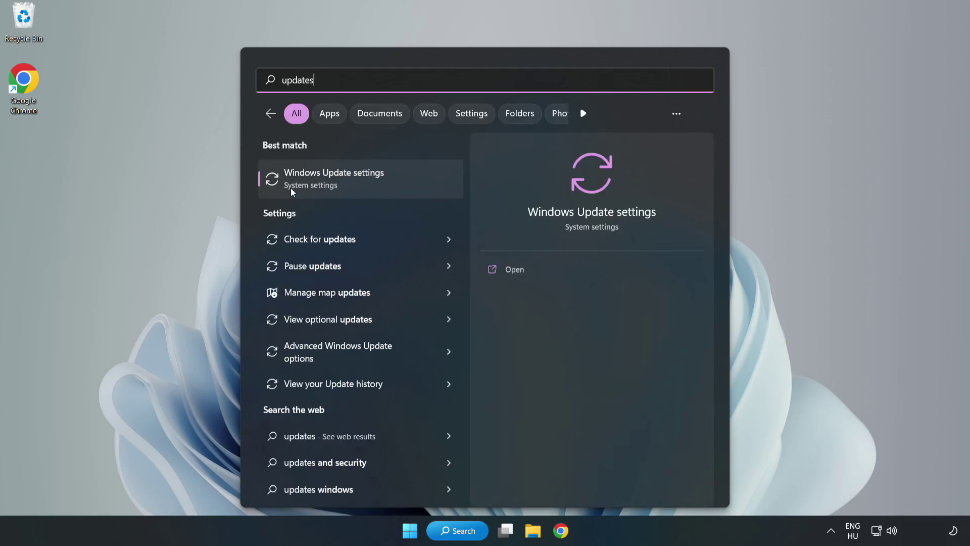
left_click(347, 184)
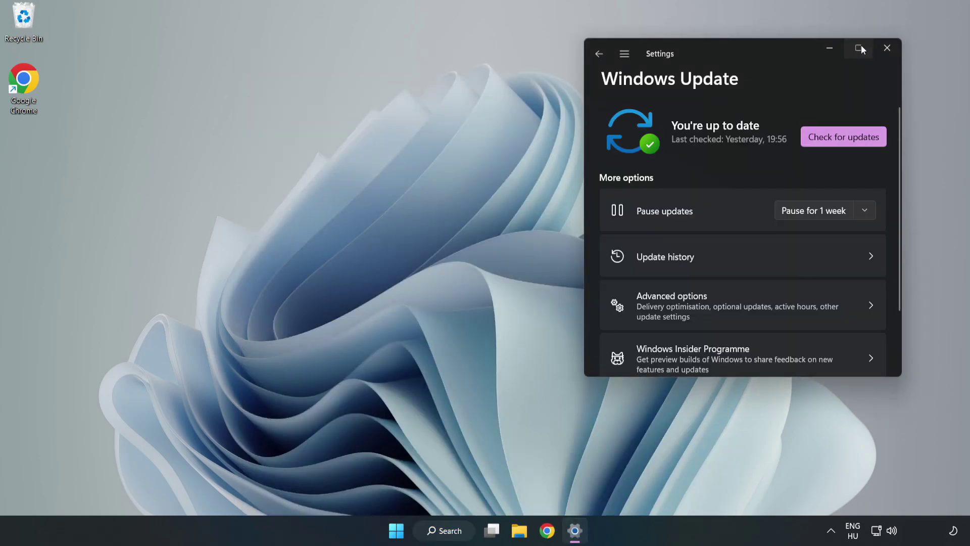
Maximize Settings and run a fresh Windows Update check, installing the Defender intelligence update.
left_click(859, 48)
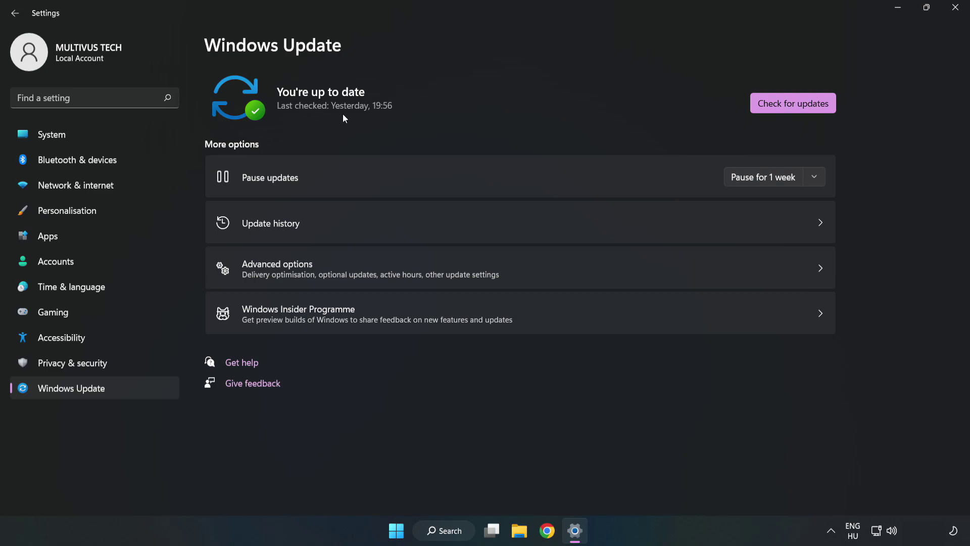
left_click(797, 105)
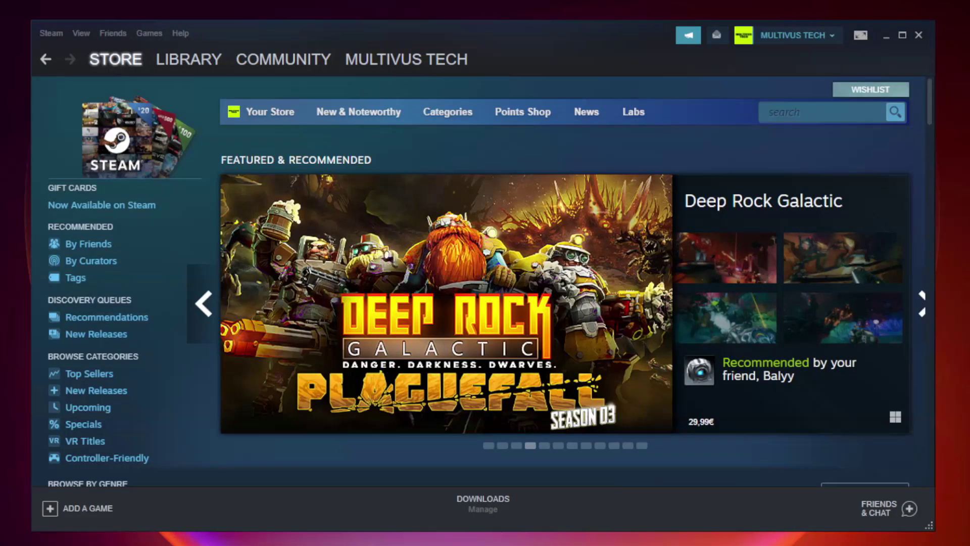
Go to the Steam Library and bring up options for YOUR NOT WORKING GAME.
mouse_move(192, 61)
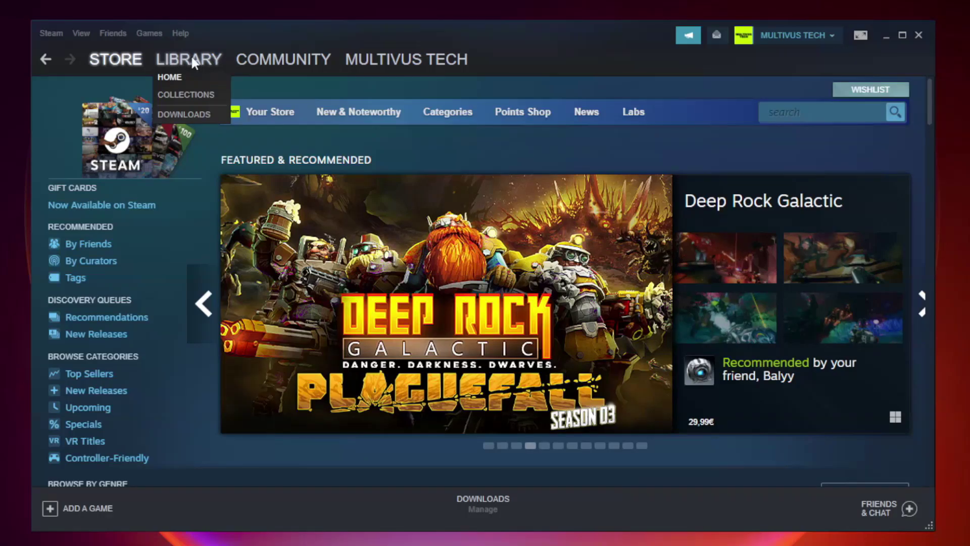
left_click(196, 65)
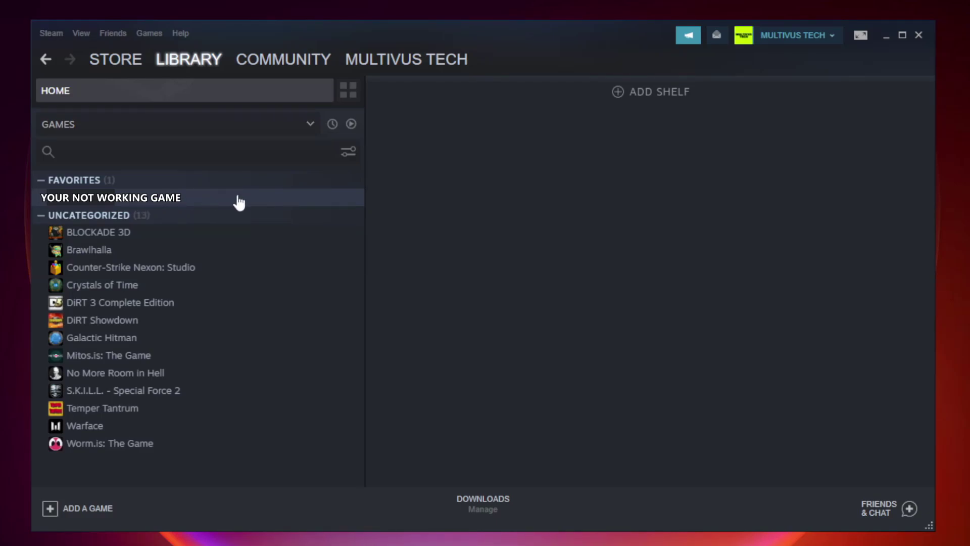
right_click(210, 202)
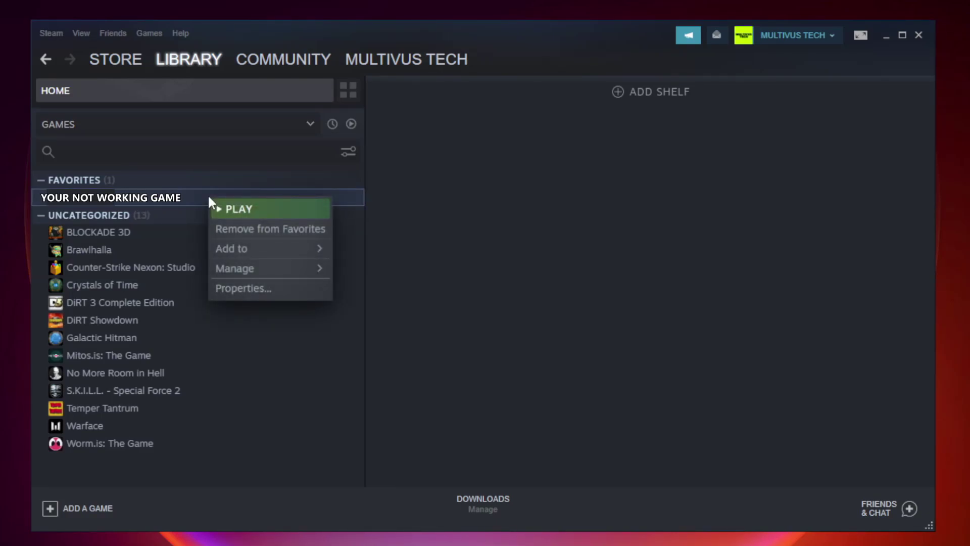
Verify Unturned's game files from Properties > Local Files, validating all 9192 files.
left_click(267, 287)
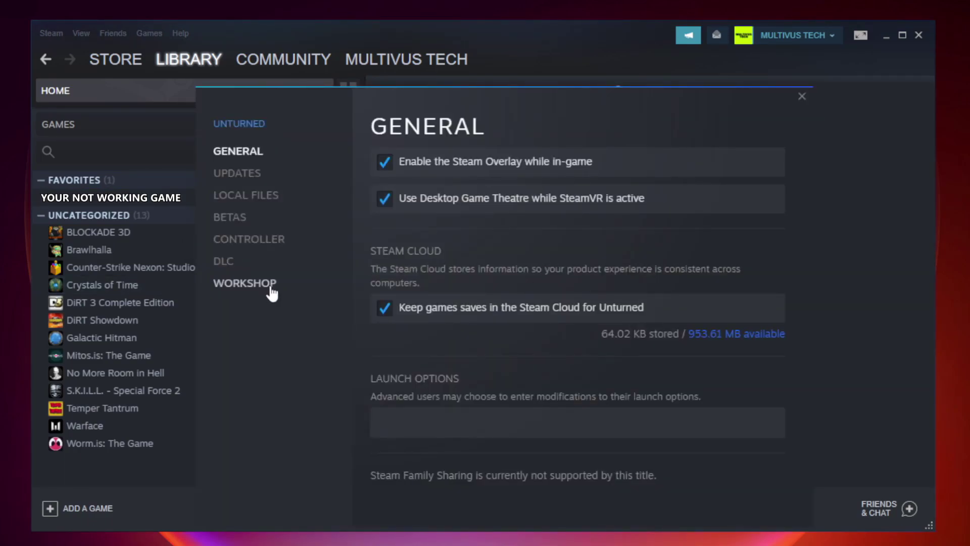
left_click(259, 199)
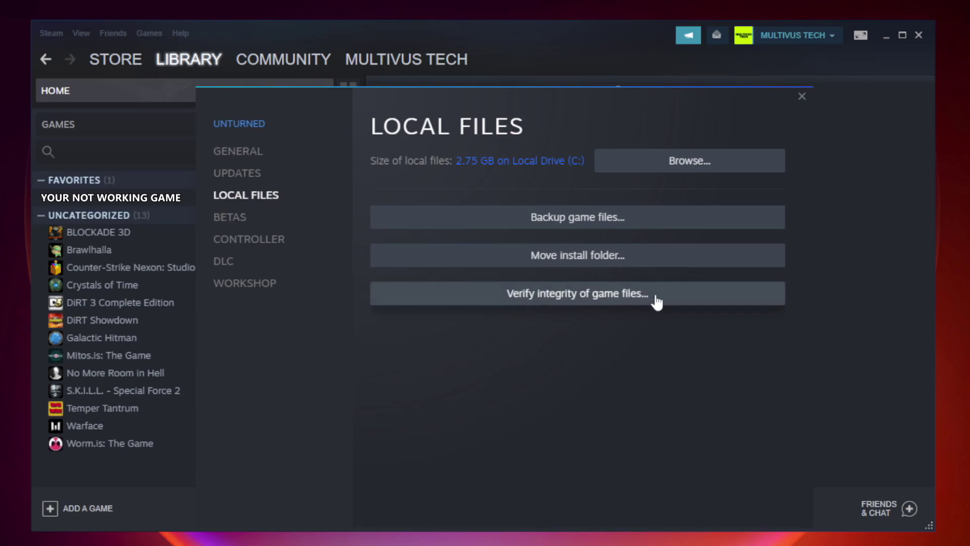
left_click(588, 302)
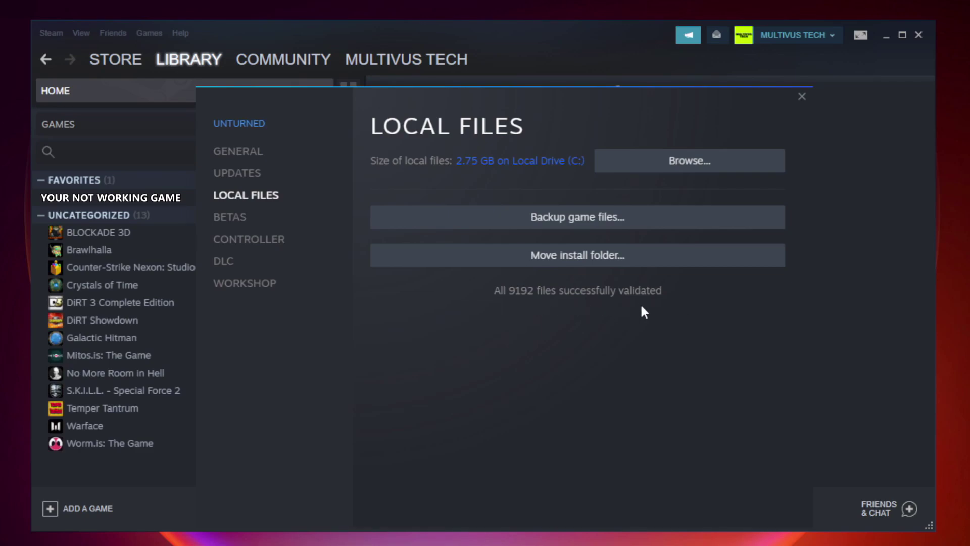
Browse to the game's install folder and bring up the YOUR NOT WORKING GAME shortcut's actions.
left_click(692, 170)
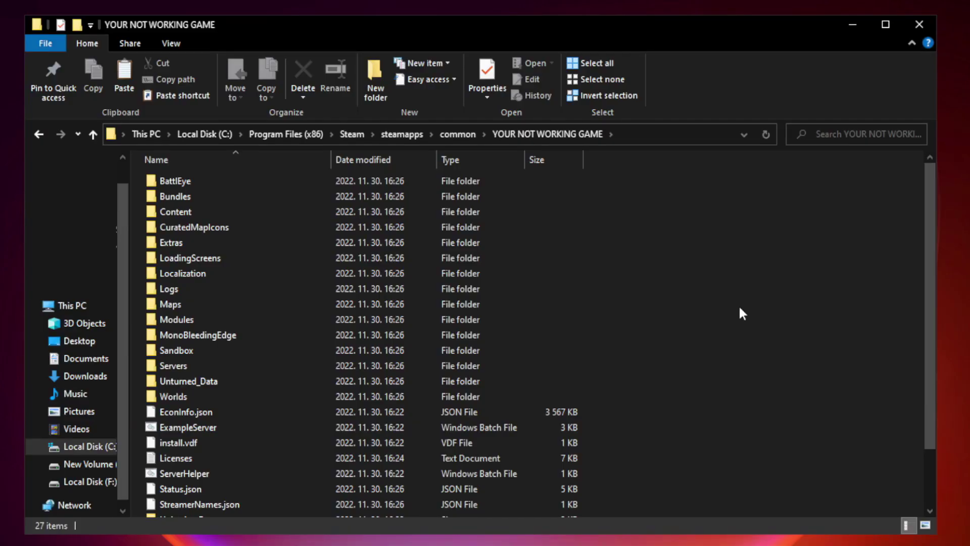
left_click_drag(931, 264, 932, 348)
left_click(386, 509)
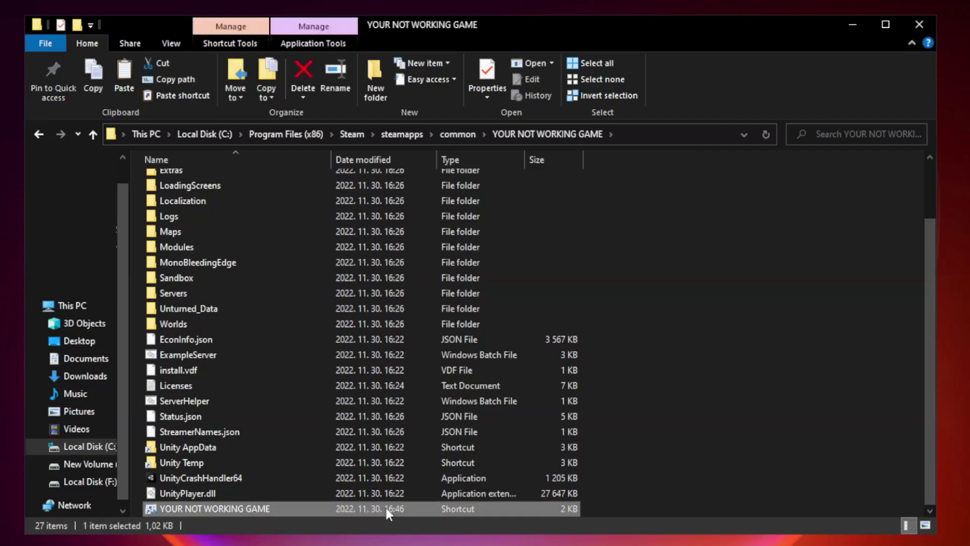
right_click(328, 509)
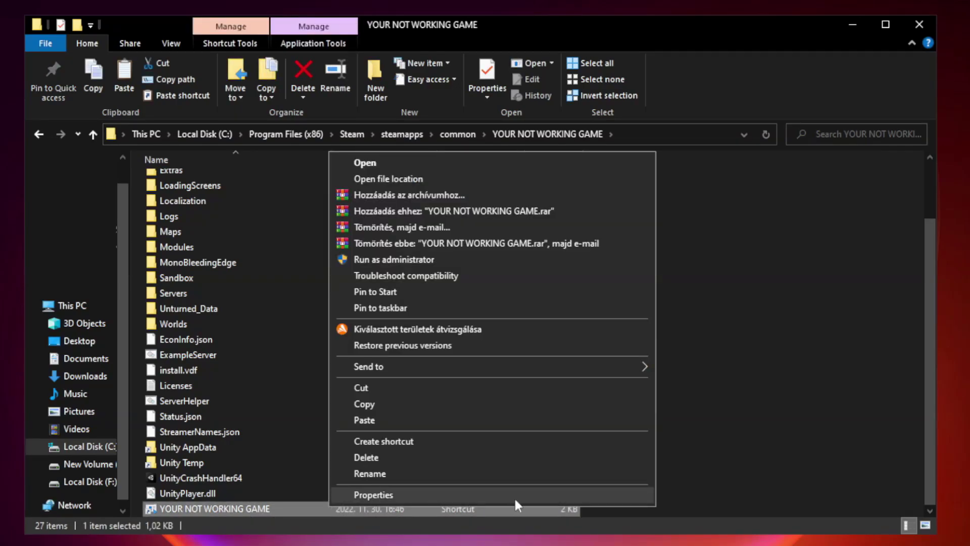
Set the shortcut's compatibility to Windows 8, fullscreen optimizations off, run as administrator, and apply.
left_click(488, 494)
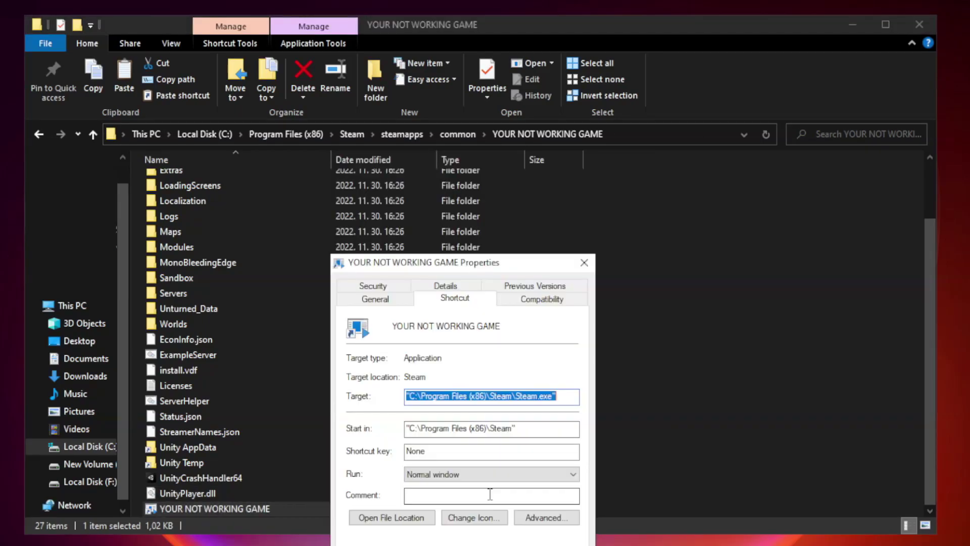
left_click_drag(482, 268, 484, 115)
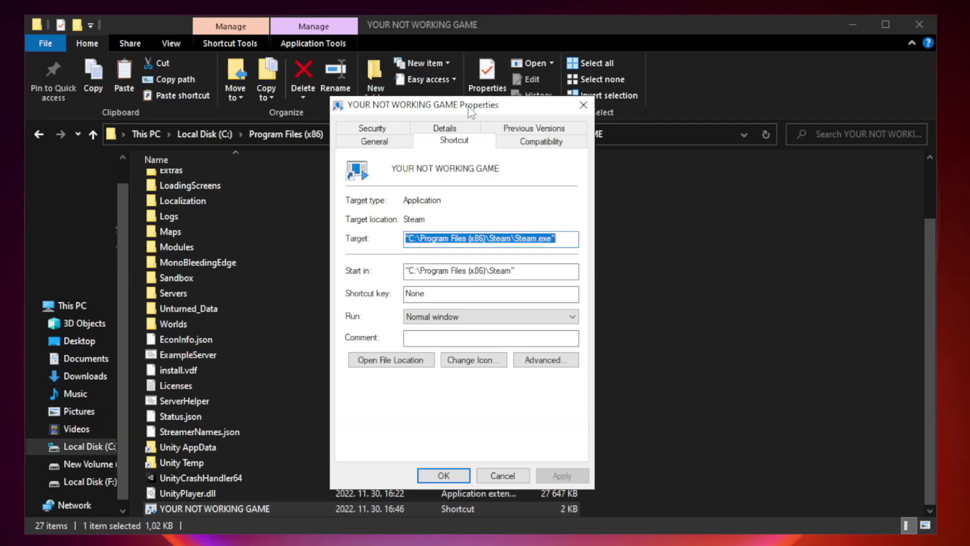
left_click(540, 143)
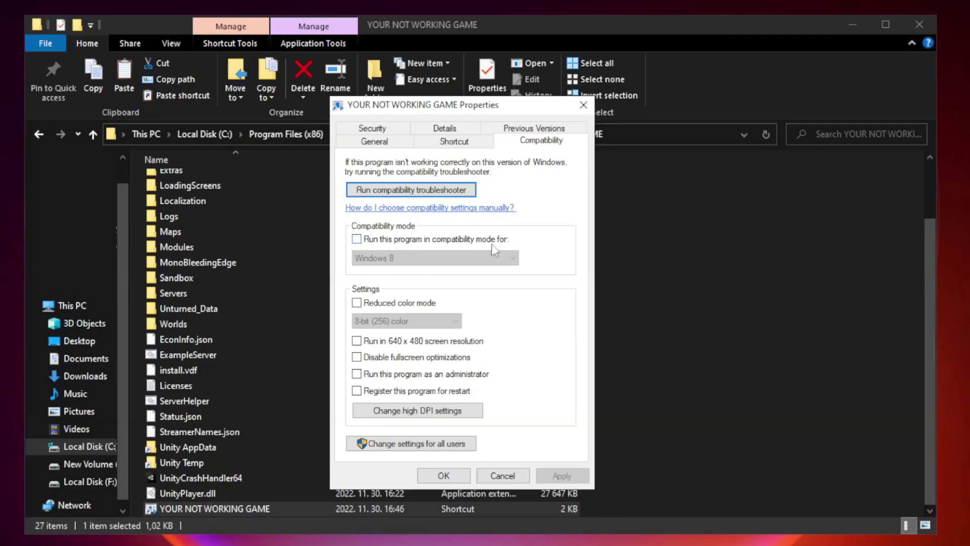
left_click(386, 240)
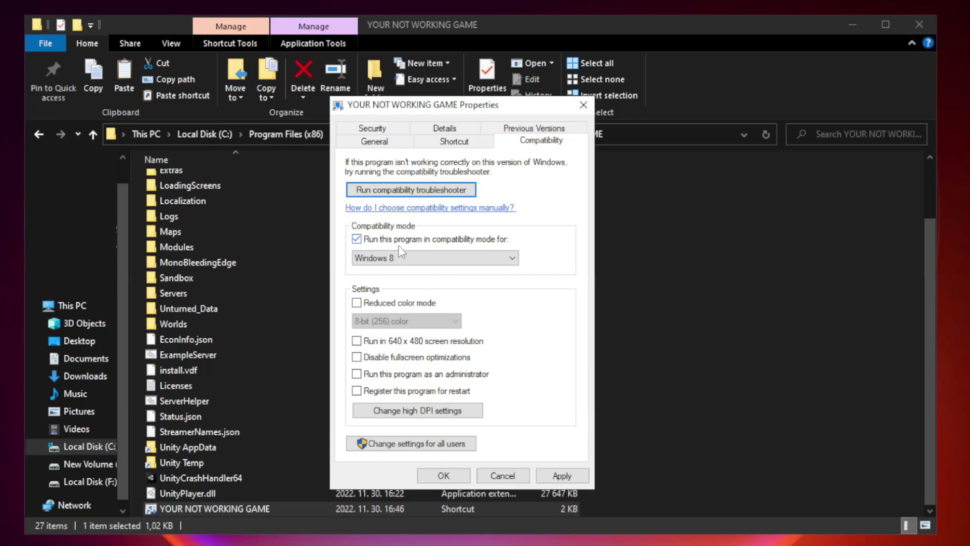
left_click(430, 259)
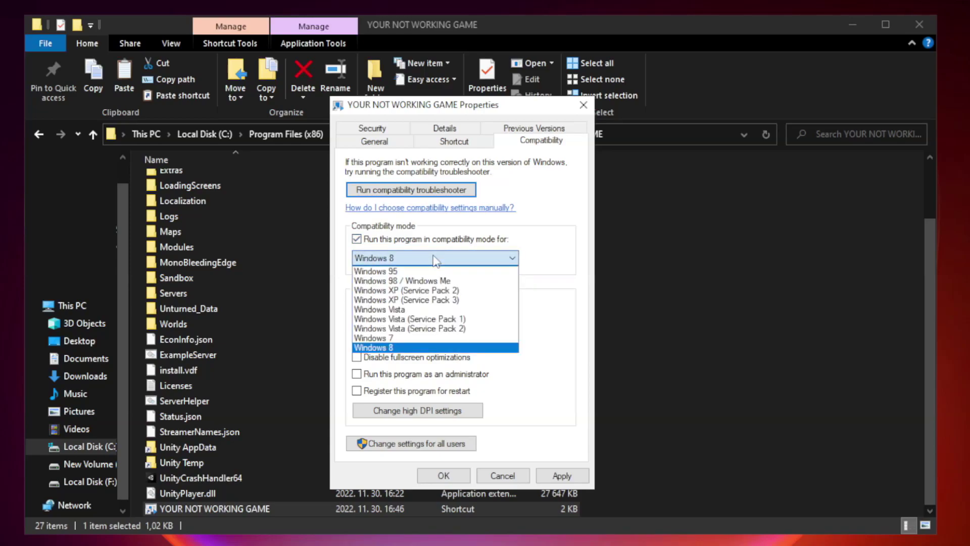
left_click(410, 347)
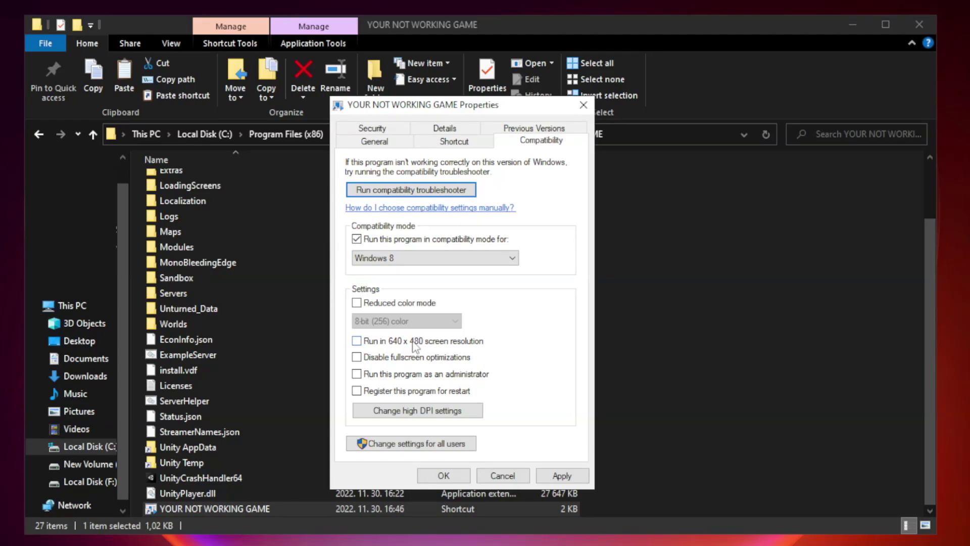
left_click(380, 360)
left_click(382, 376)
left_click(561, 477)
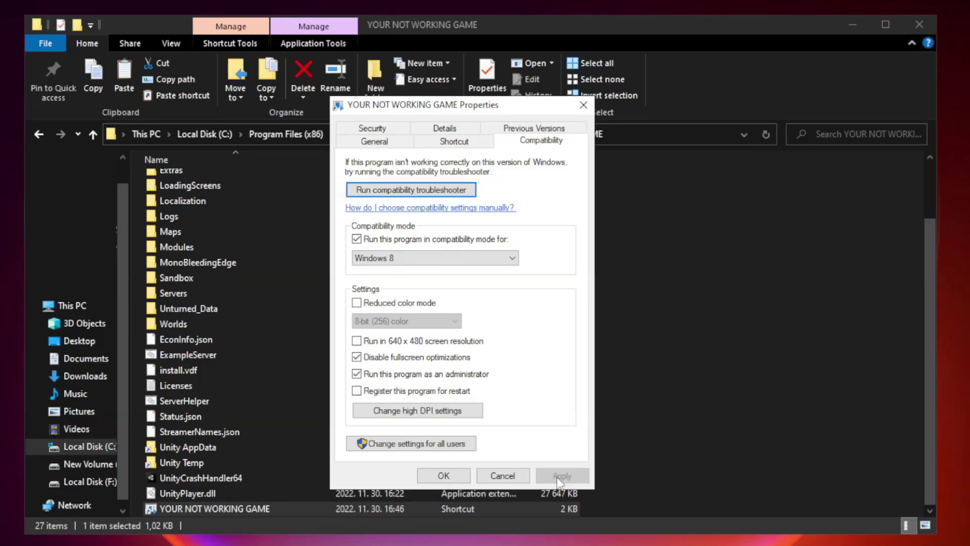
left_click(443, 476)
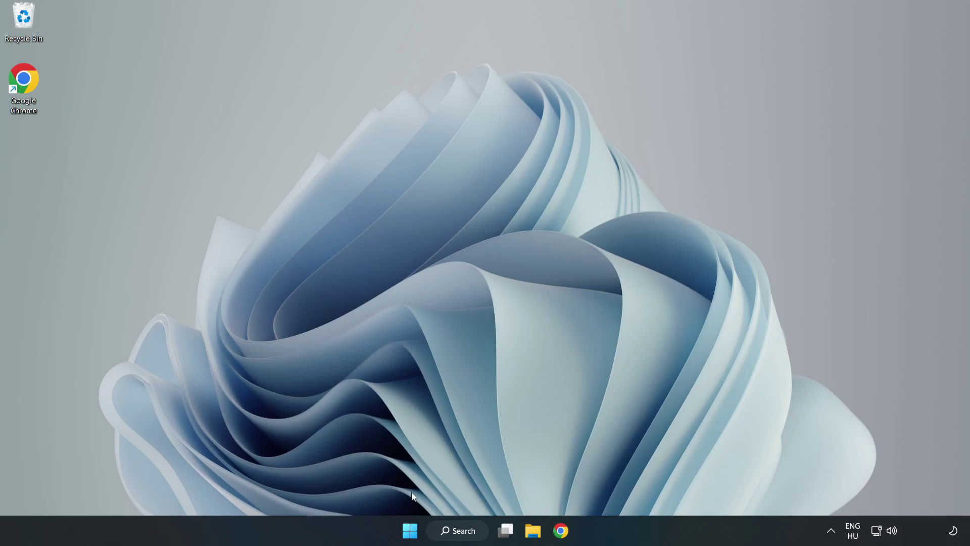
Launch Task Manager from the Start menu and show the Startup apps list.
right_click(412, 533)
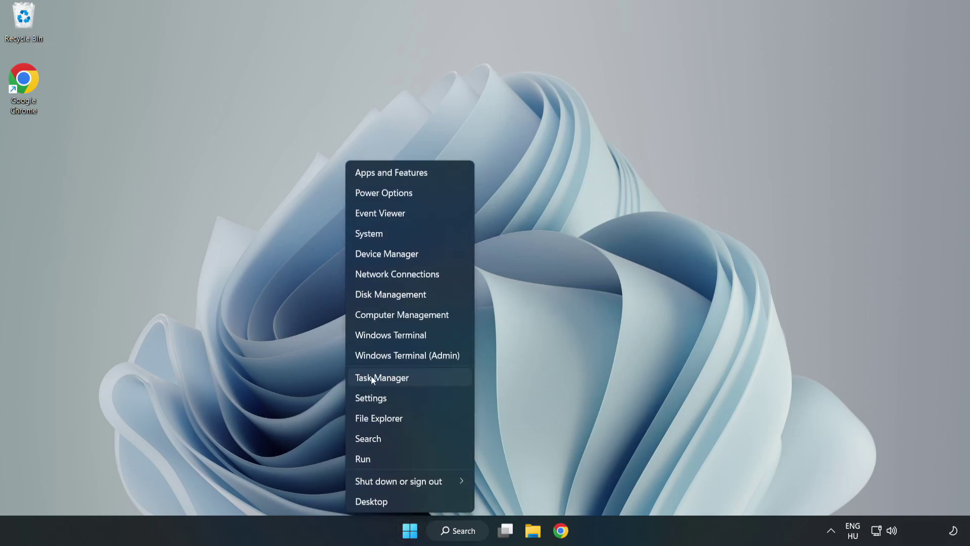
left_click(408, 378)
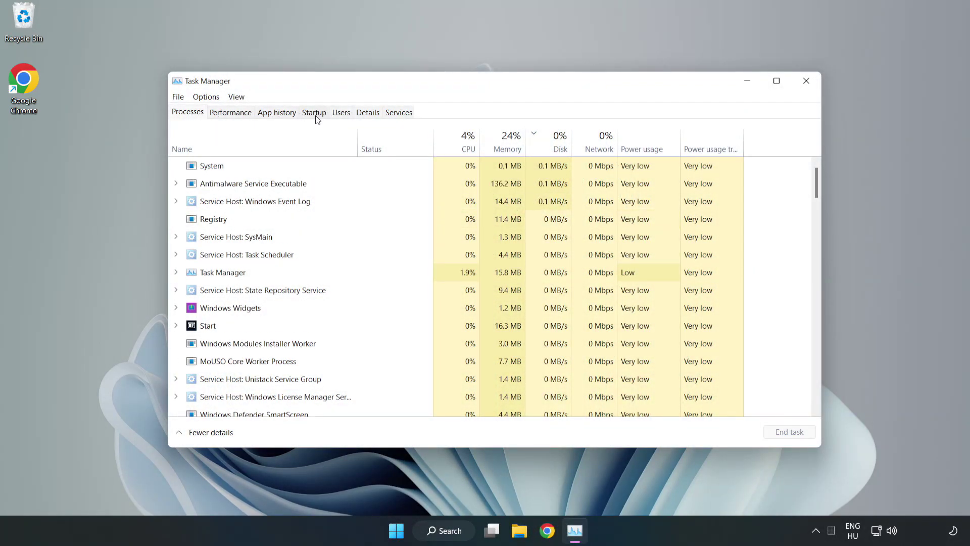
left_click(316, 114)
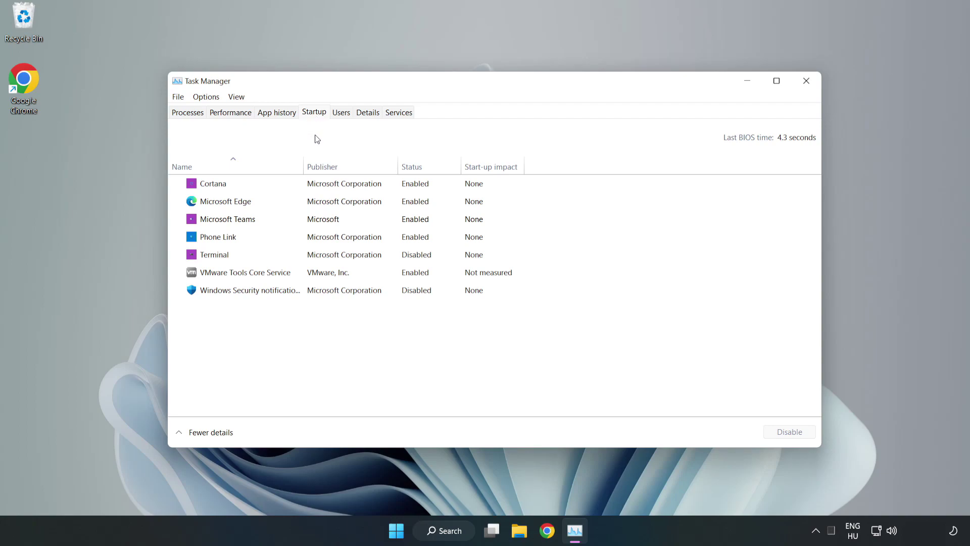
Disable Cortana, Microsoft Edge, Microsoft Teams and Phone Link as startup apps.
left_click(786, 432)
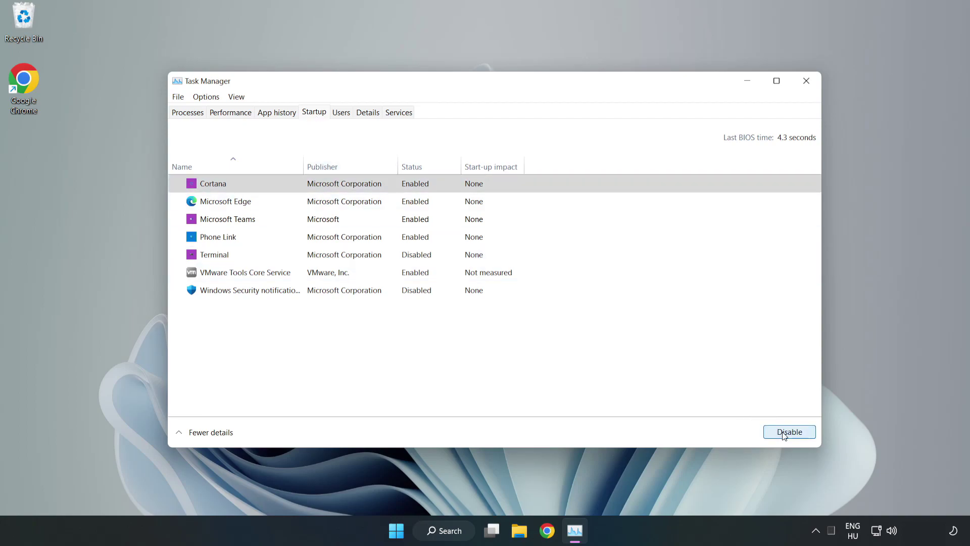
left_click(419, 200)
left_click(788, 432)
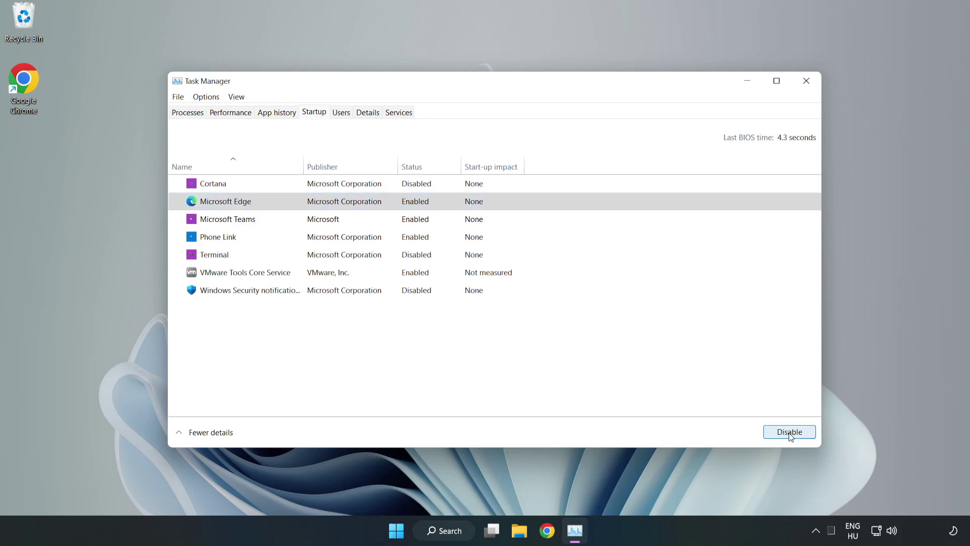
left_click(337, 222)
left_click(788, 432)
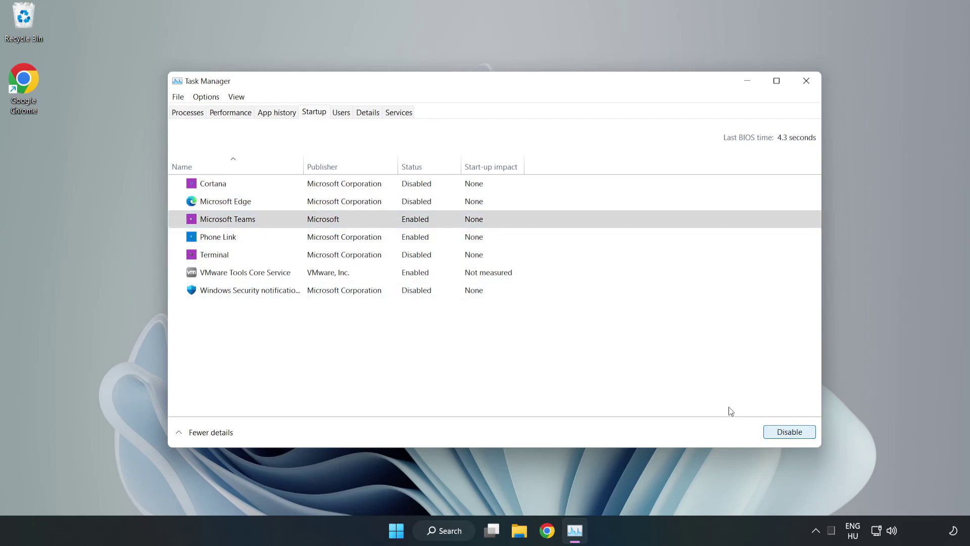
left_click(325, 241)
left_click(769, 432)
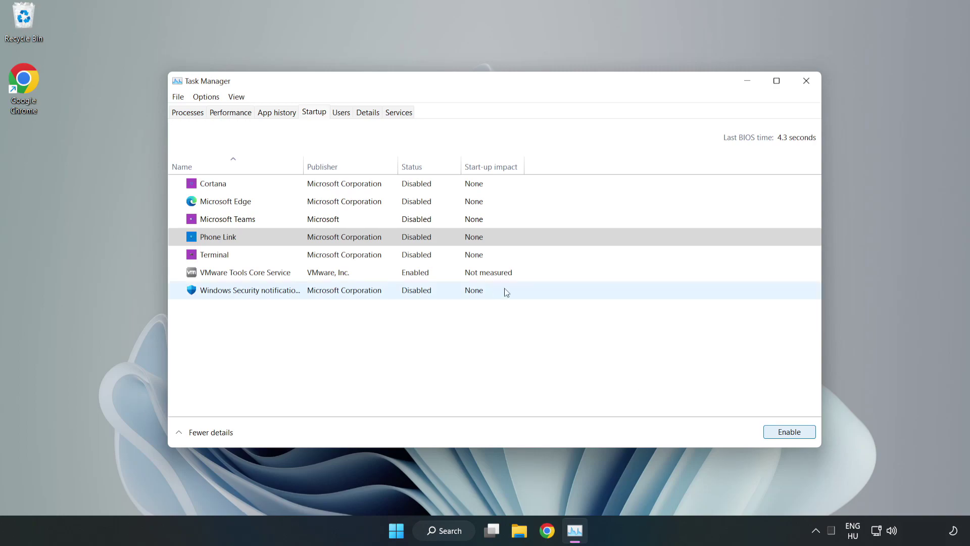
Close Task Manager and launch Windows Security from a search for 'security'.
left_click(807, 81)
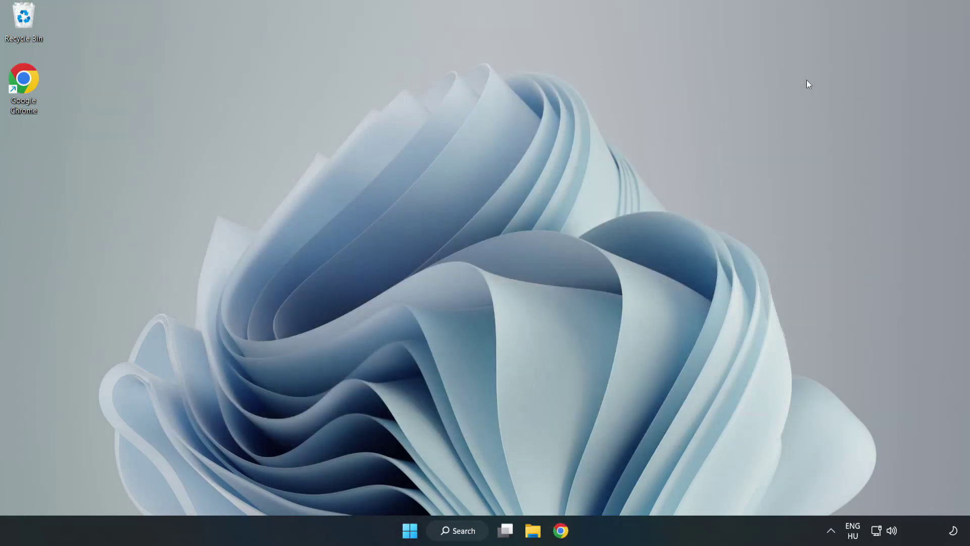
left_click(466, 533)
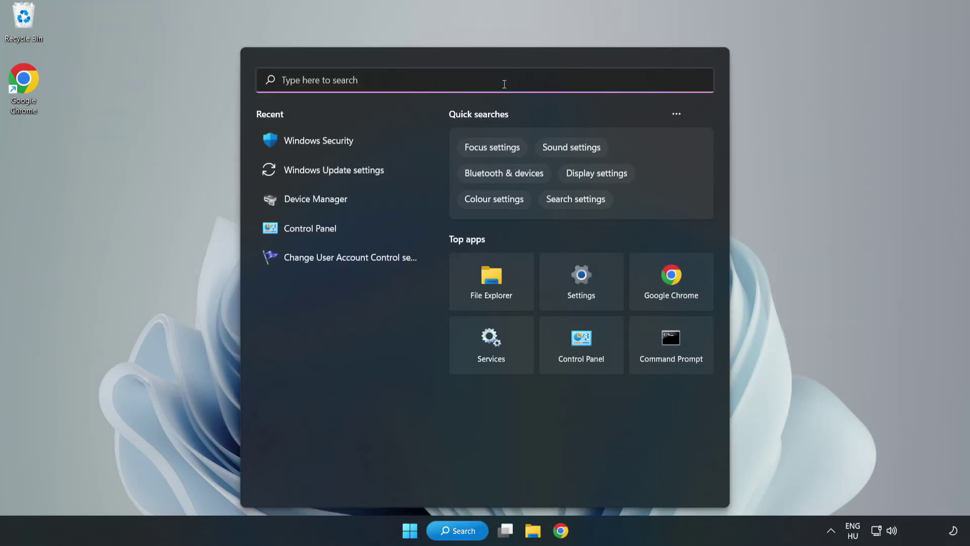
type("sec")
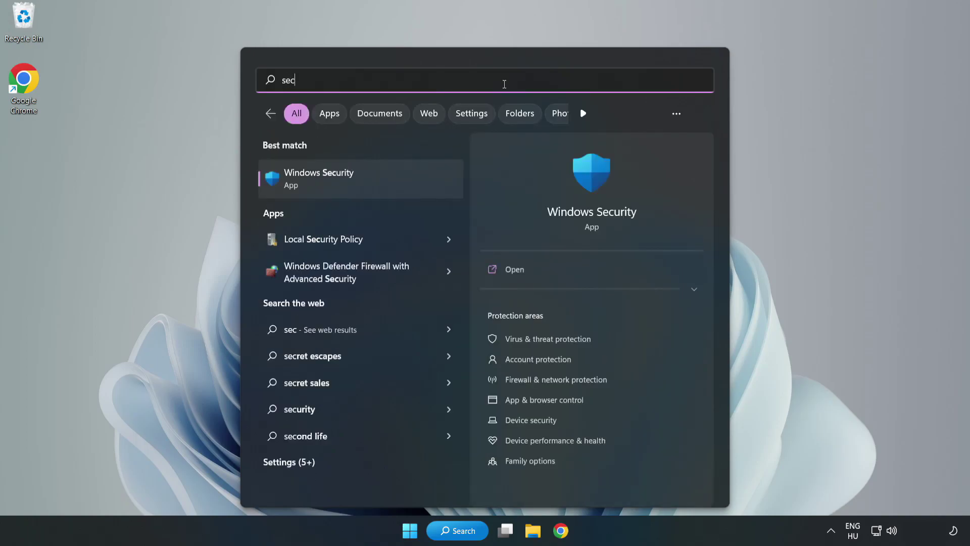
type("urity")
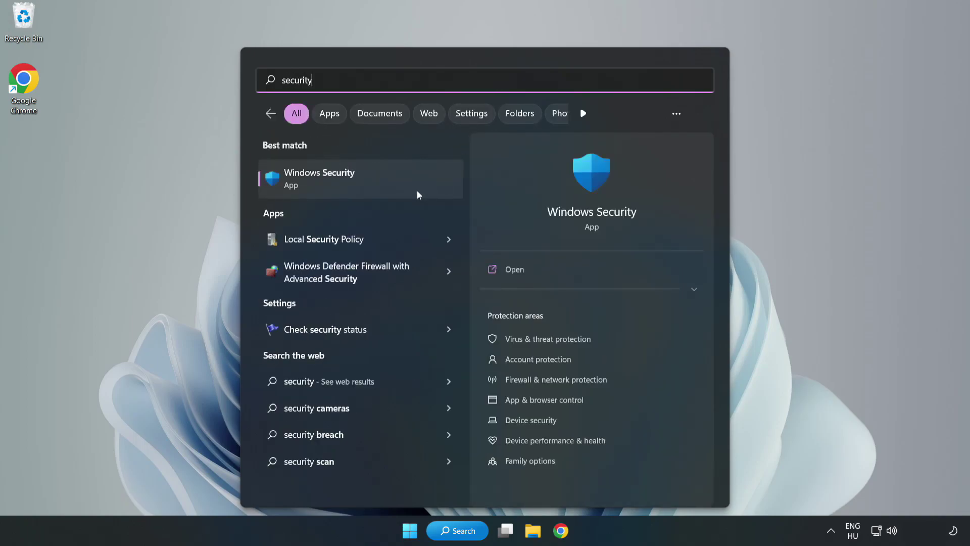
left_click(353, 187)
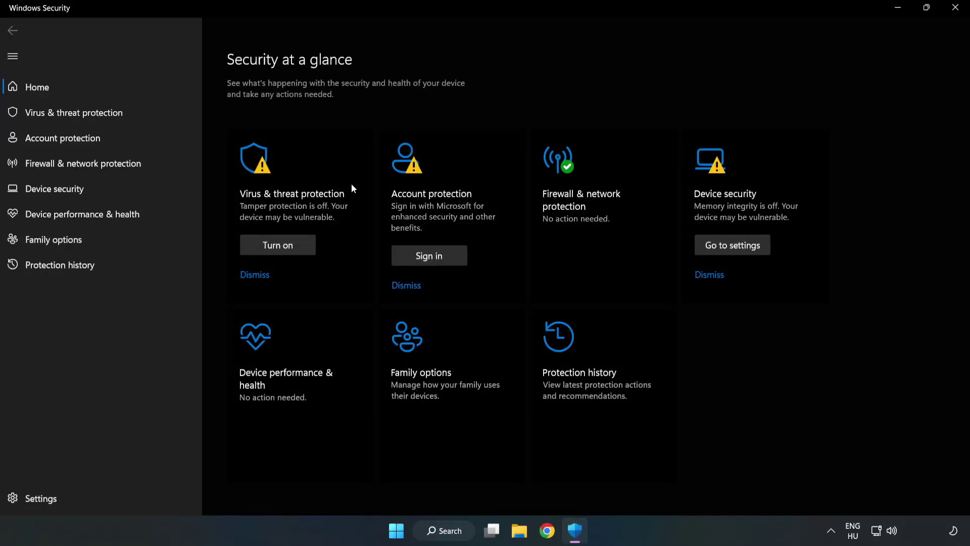
Go through Virus & threat protection settings to the empty Add or remove exclusions page.
left_click(63, 117)
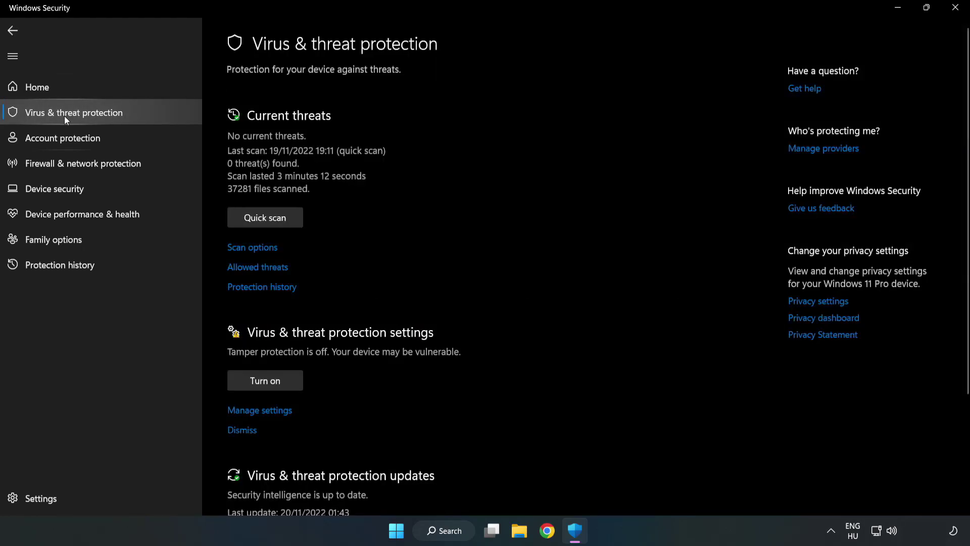
scroll(505, 197, "down", 2)
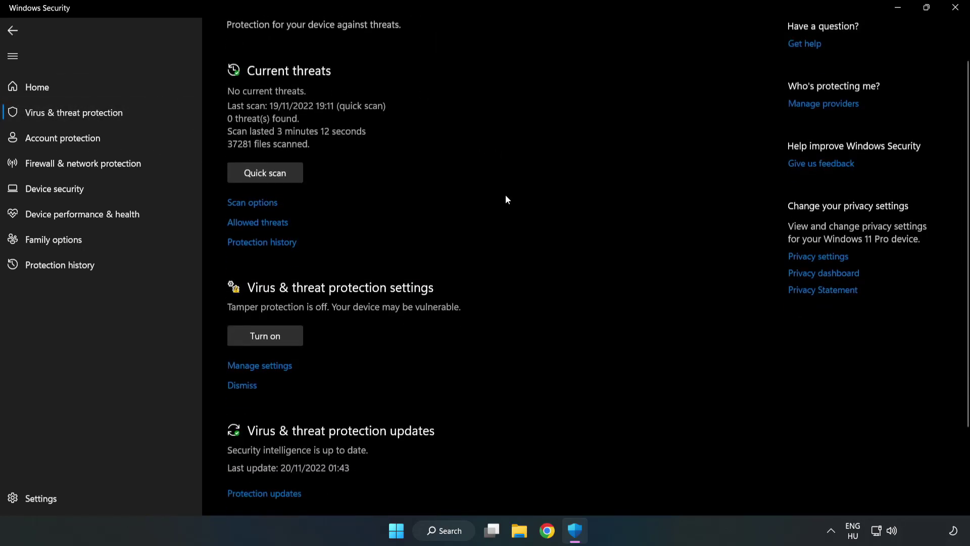
scroll(507, 199, "down", 2)
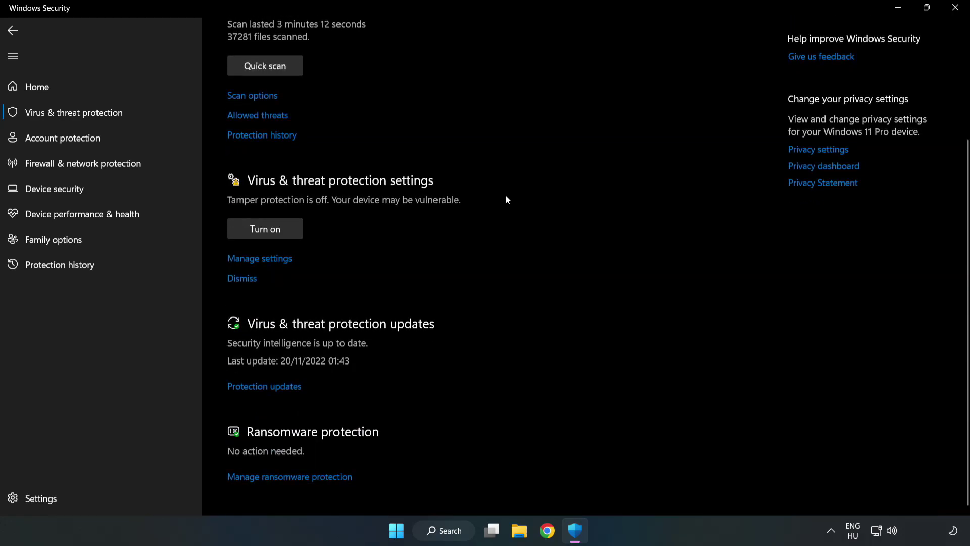
left_click(256, 259)
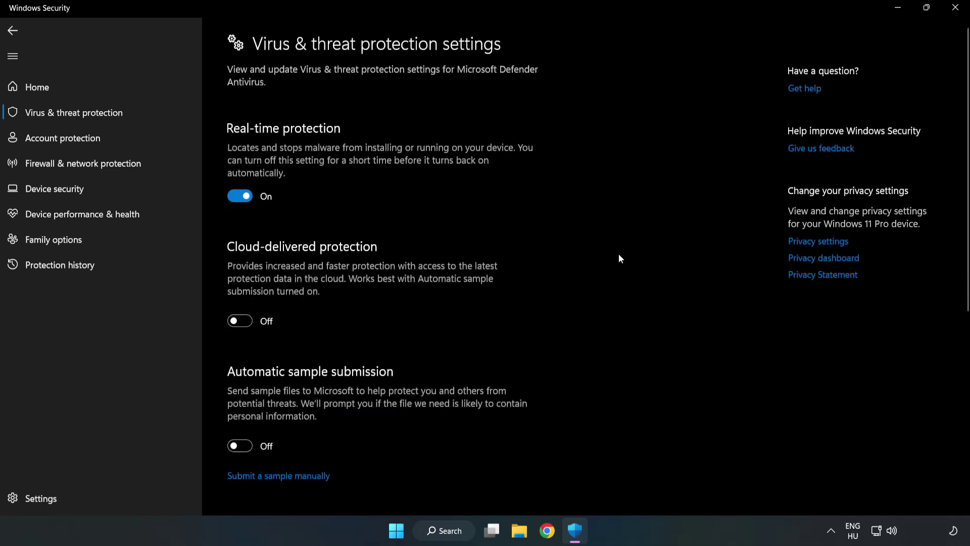
scroll(619, 255, "down", 7)
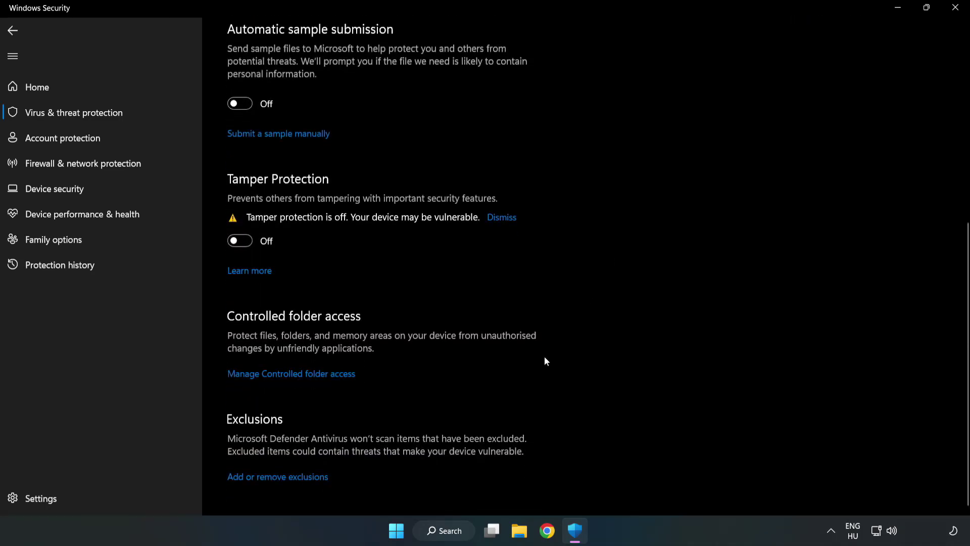
left_click(281, 476)
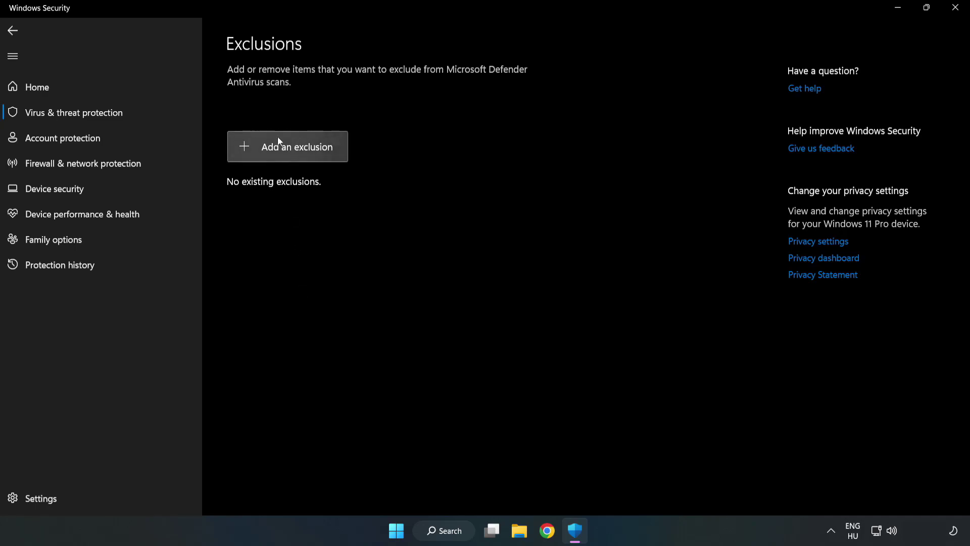
Add the NOT WORKING APP shortcut from C:\Program Files (x86) as a file exclusion (chrome.exe).
left_click(297, 153)
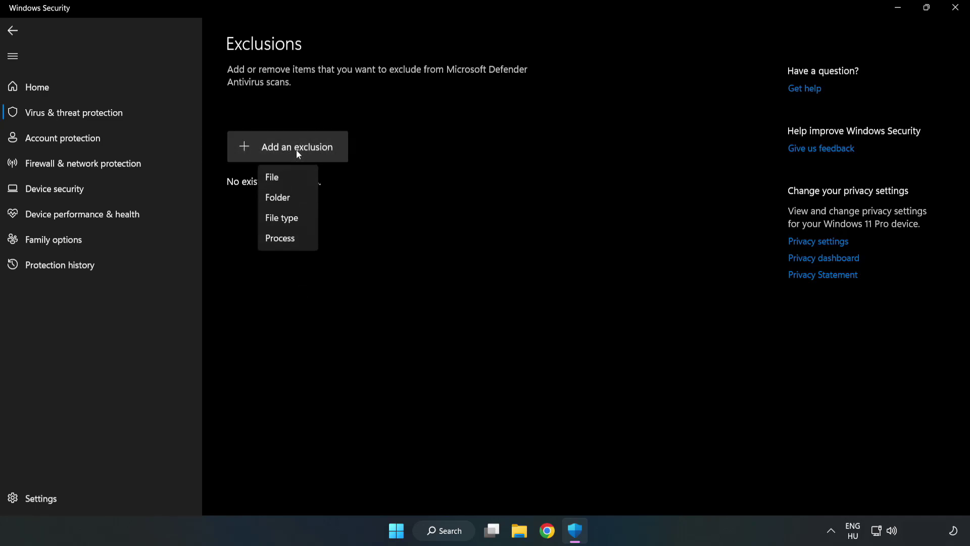
left_click(277, 179)
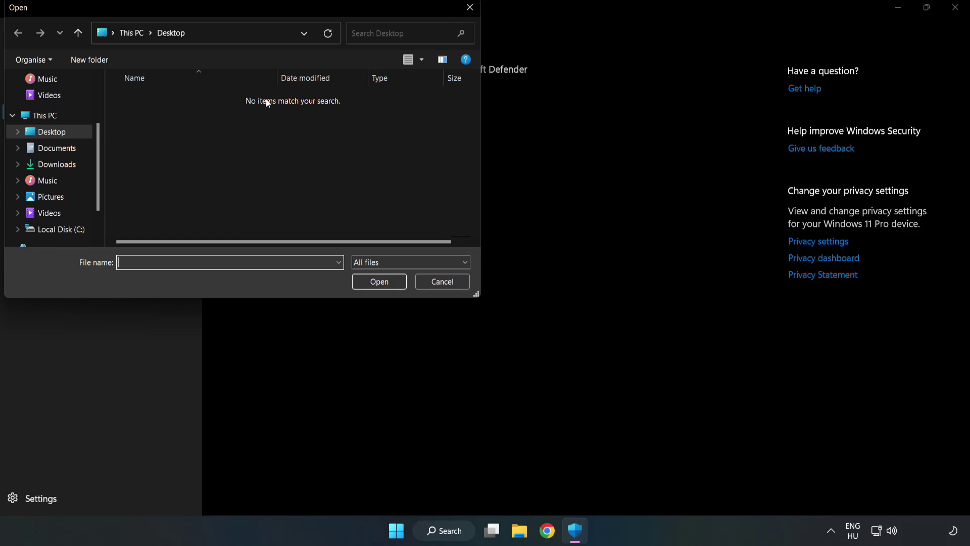
left_click_drag(261, 8, 448, 111)
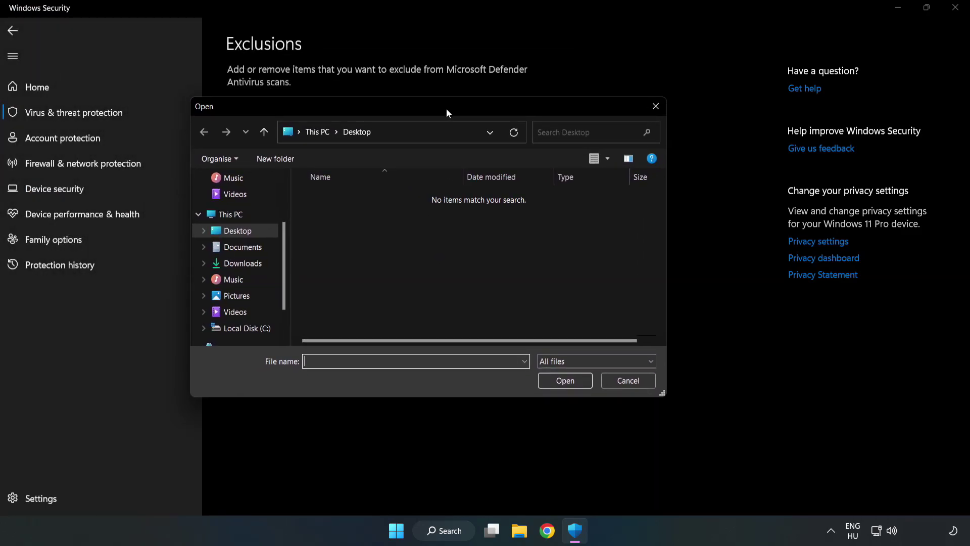
left_click(248, 328)
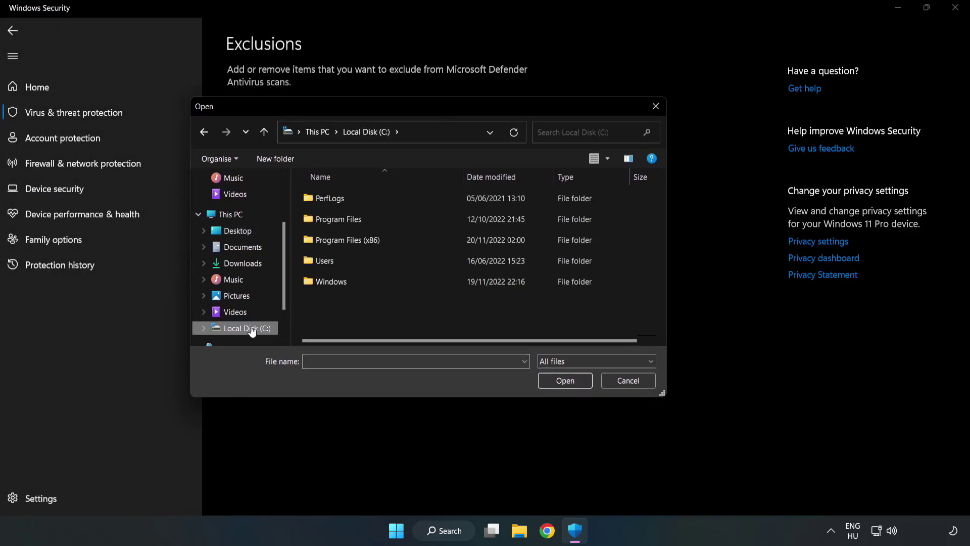
double_click(381, 241)
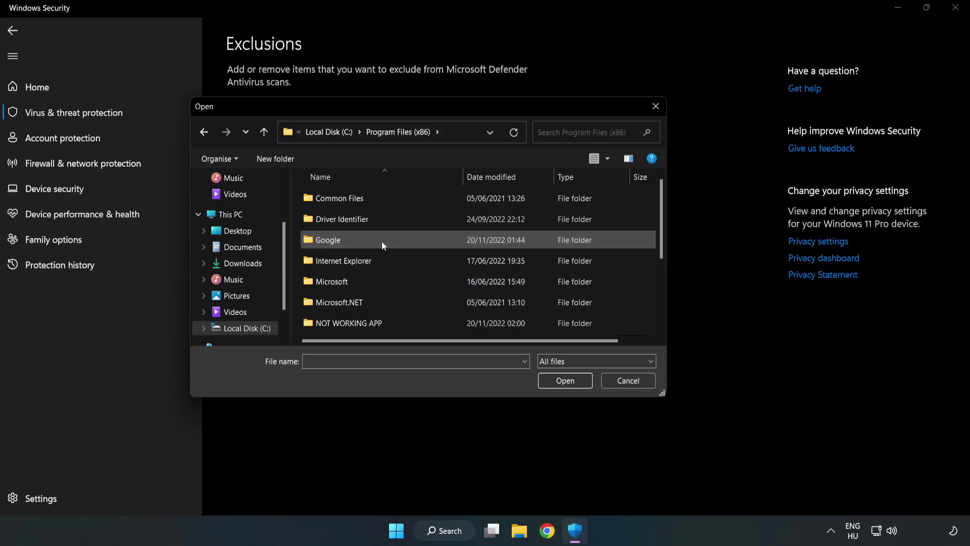
double_click(381, 320)
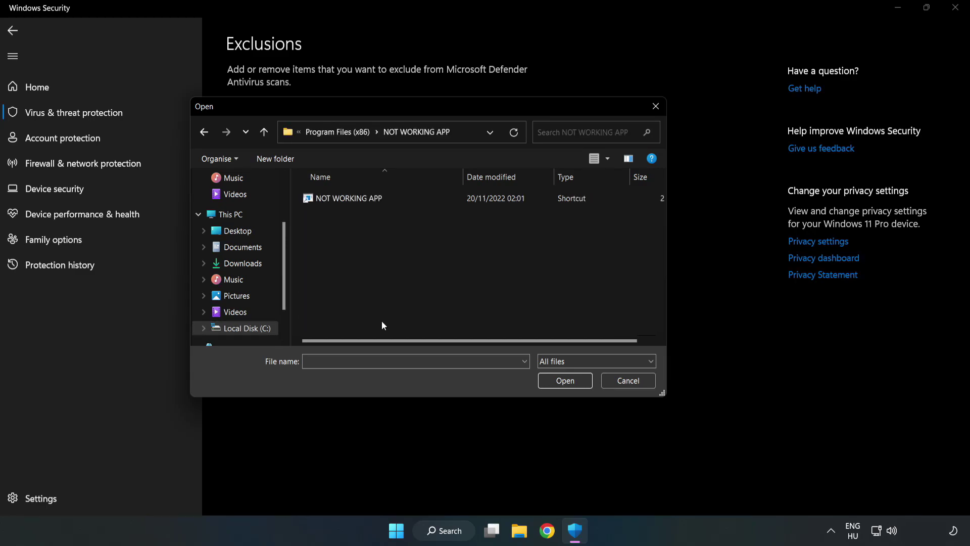
left_click(342, 197)
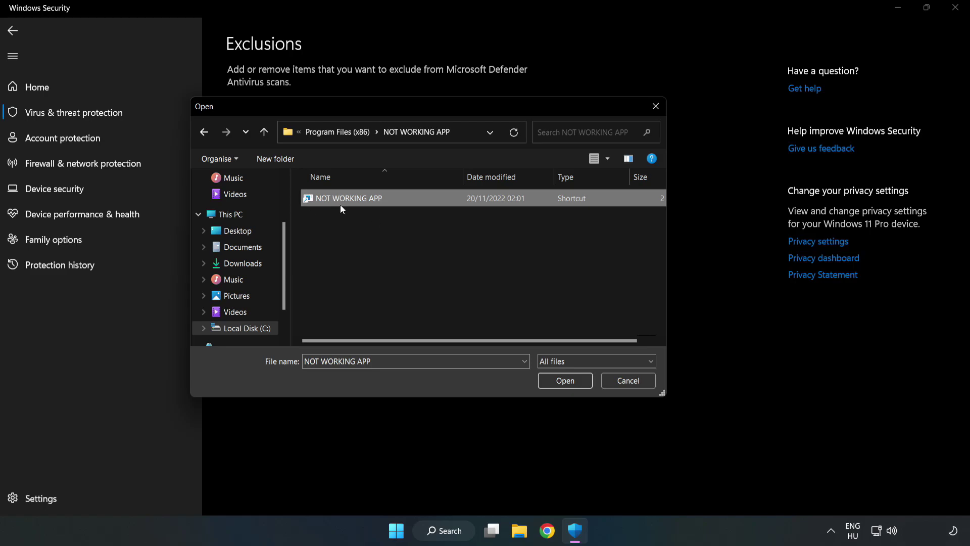
left_click(565, 380)
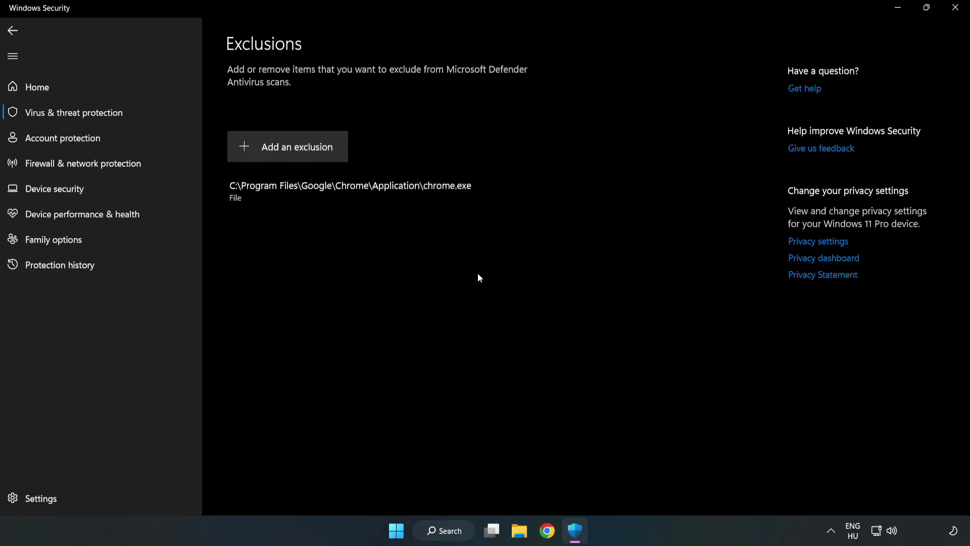
Close Windows Security and show the Start menu power options with Restart.
left_click(955, 12)
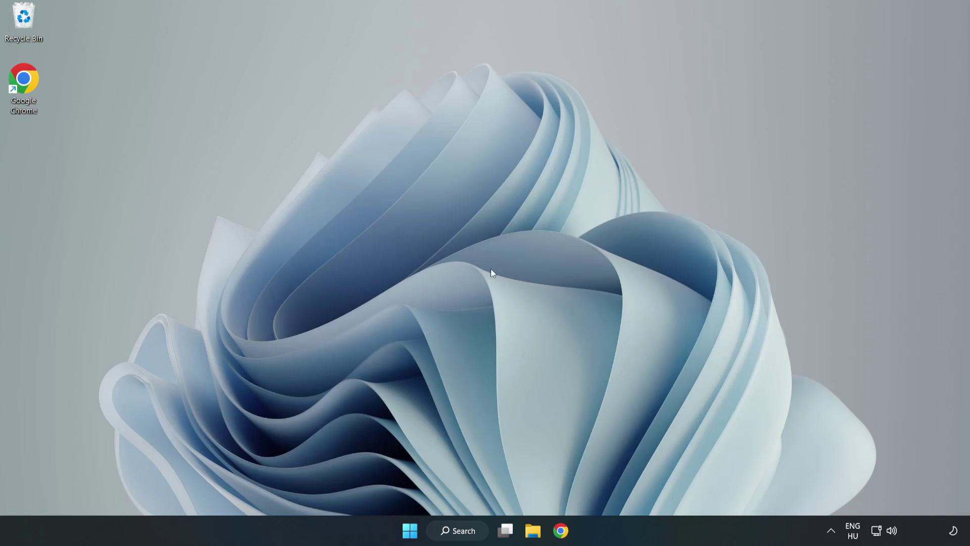
left_click(409, 530)
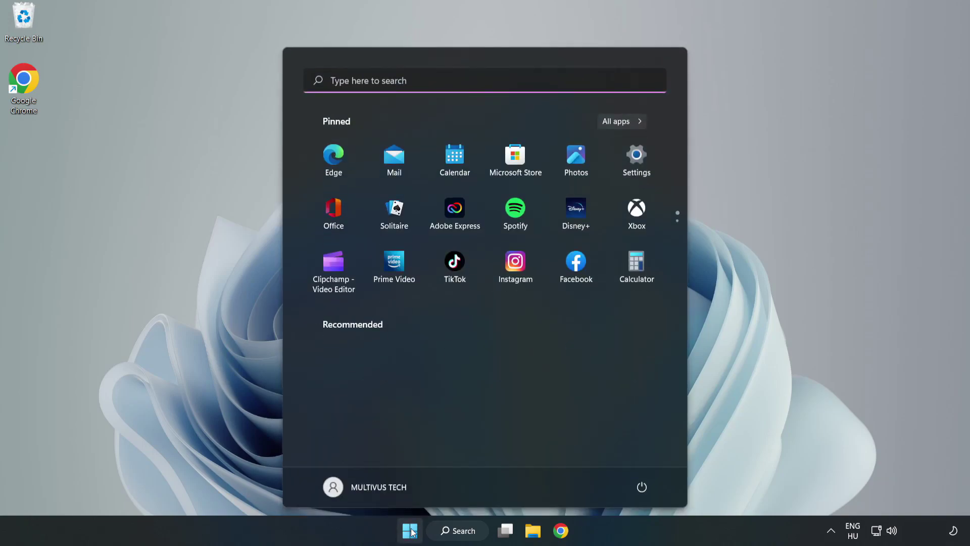
left_click(642, 486)
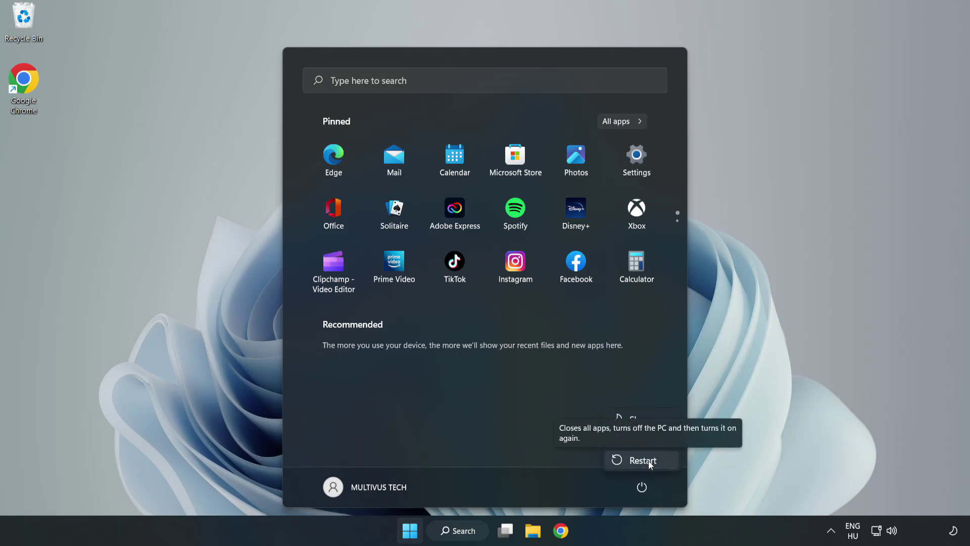